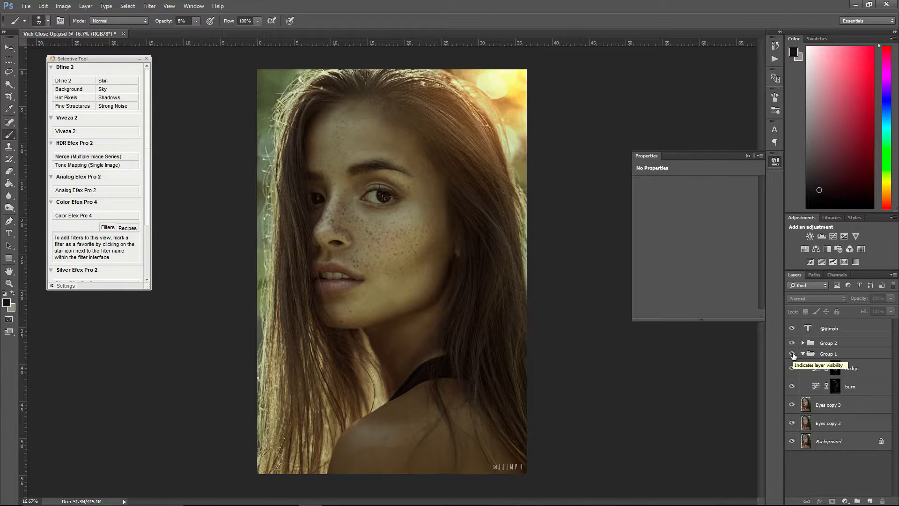
- Toggle the visibility of Group 1 to compare its dodge and burn effect, and delete the group with its contents
left_click(792, 354)
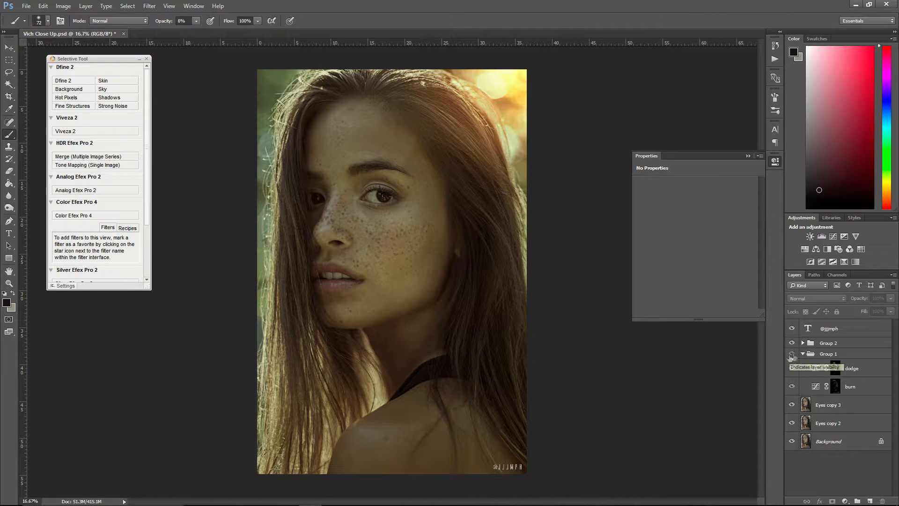
left_click(791, 355)
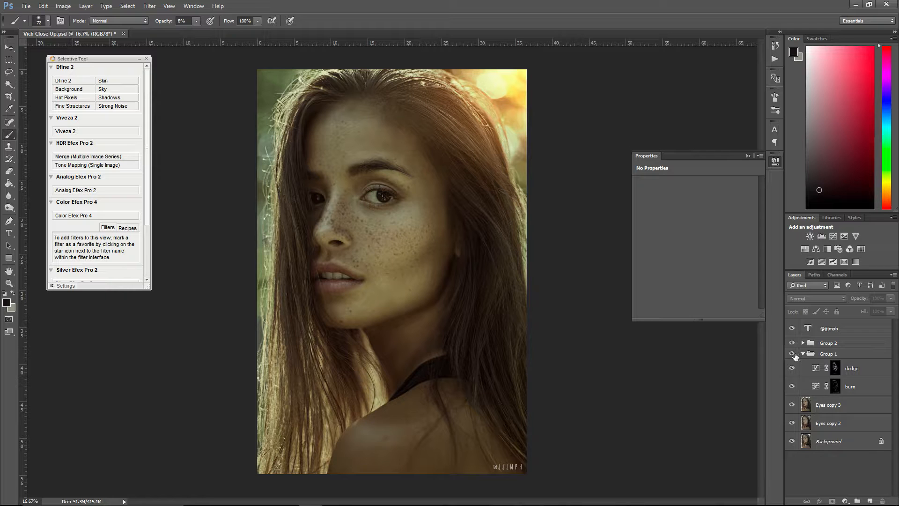
left_click(791, 354)
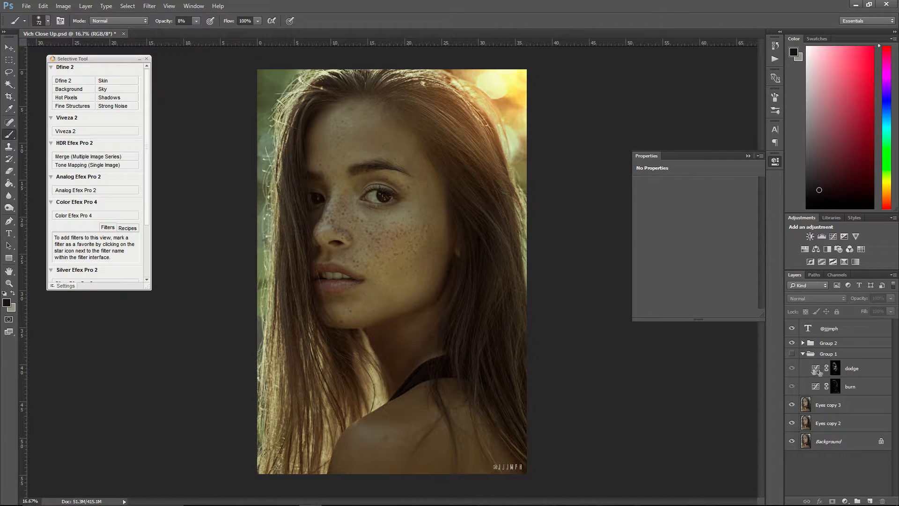
left_click(791, 354)
left_click(838, 355)
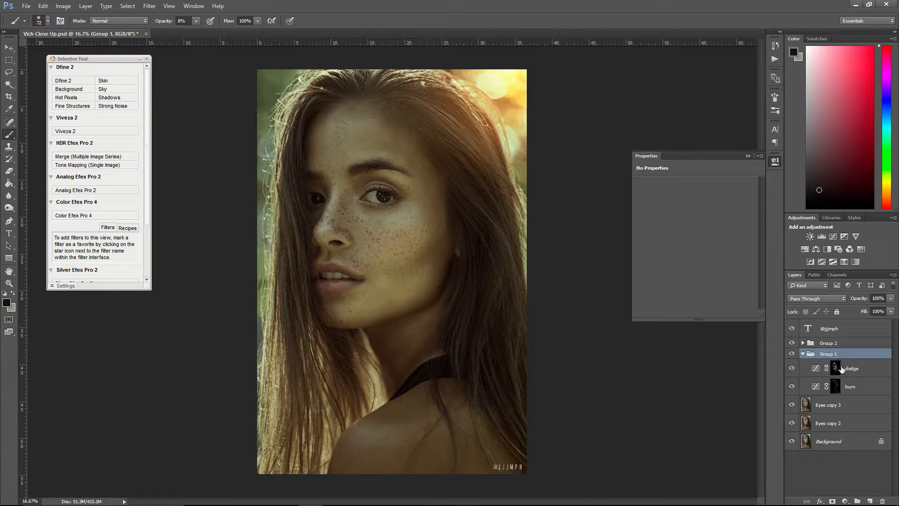
key("Delete")
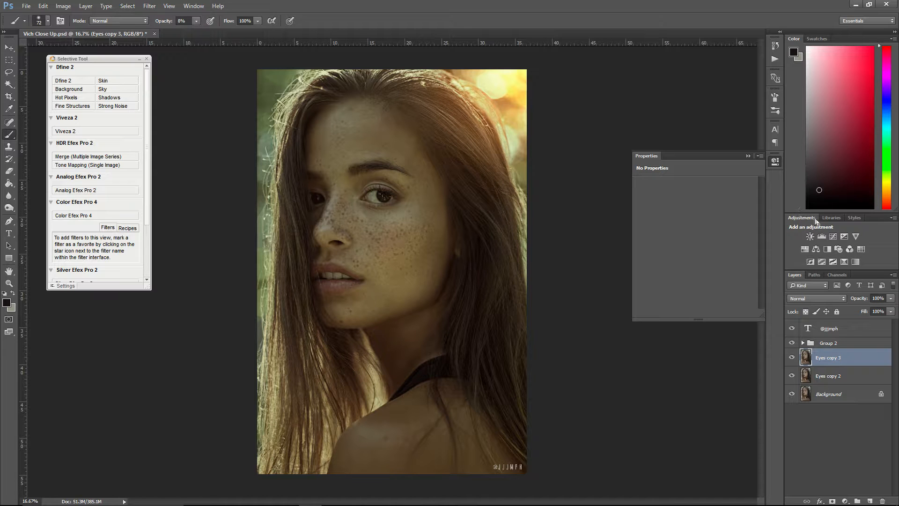
- Add three Curves adjustment layers directly above the Eyes copy 3 layer
left_click(196, 8)
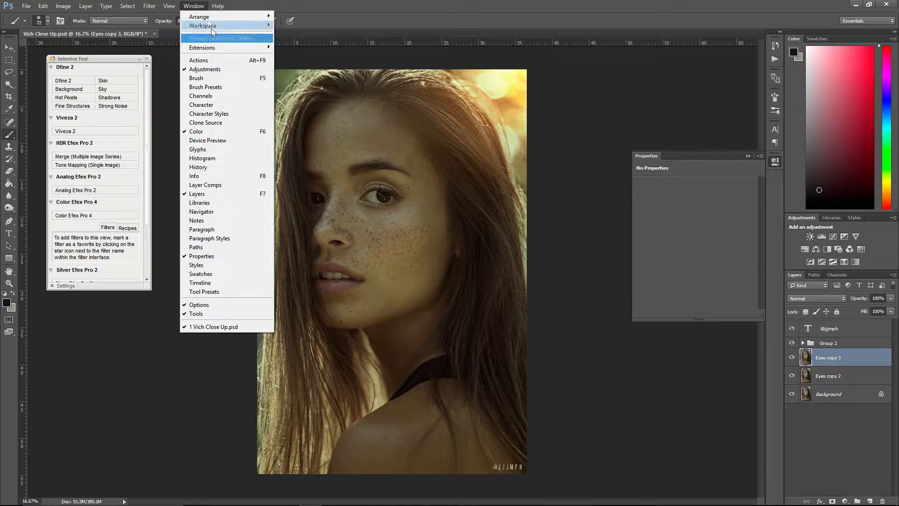
left_click(220, 70)
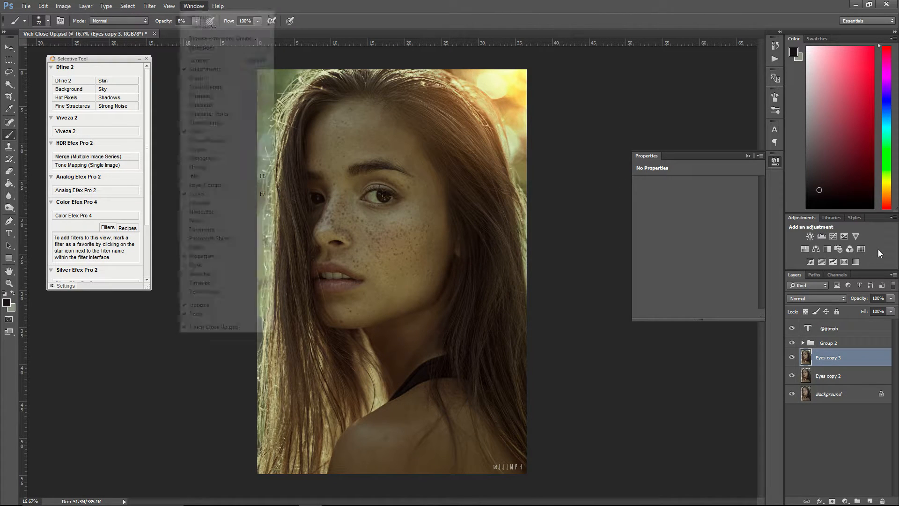
left_click(833, 236)
left_click(834, 235)
left_click(835, 235)
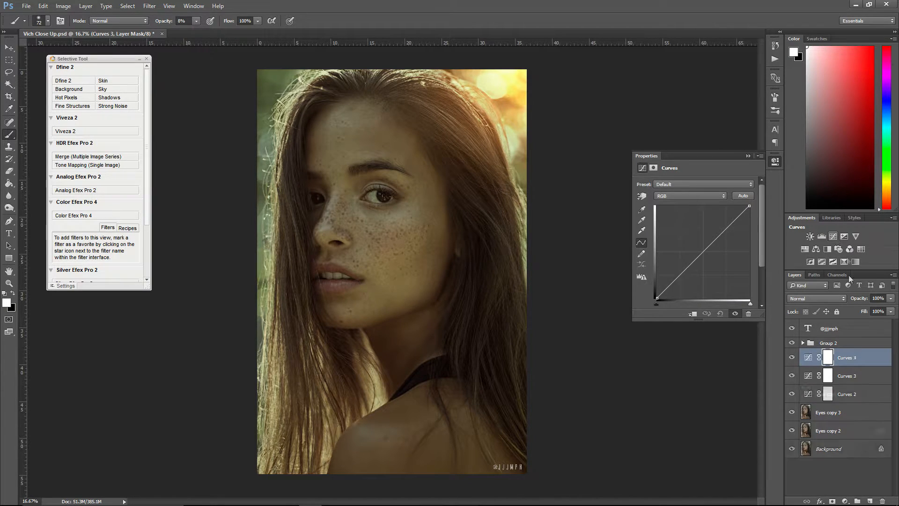
- Rename the three new Curves layers BURN, DODGE and HELP, from the lowest to the highest
double_click(853, 395)
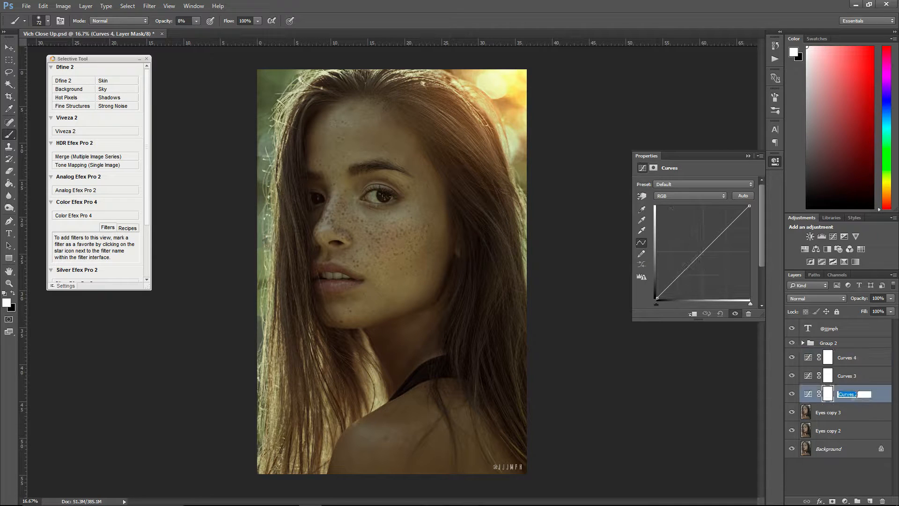
type("BURN")
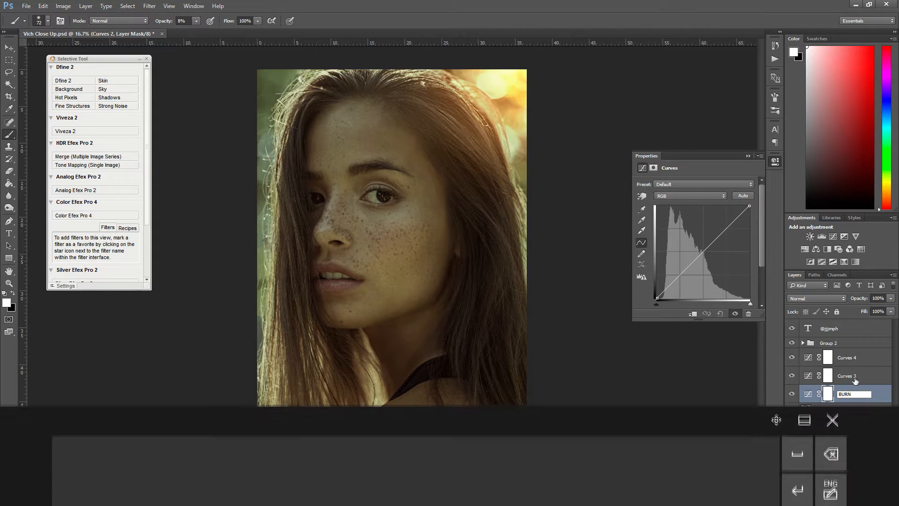
double_click(853, 377)
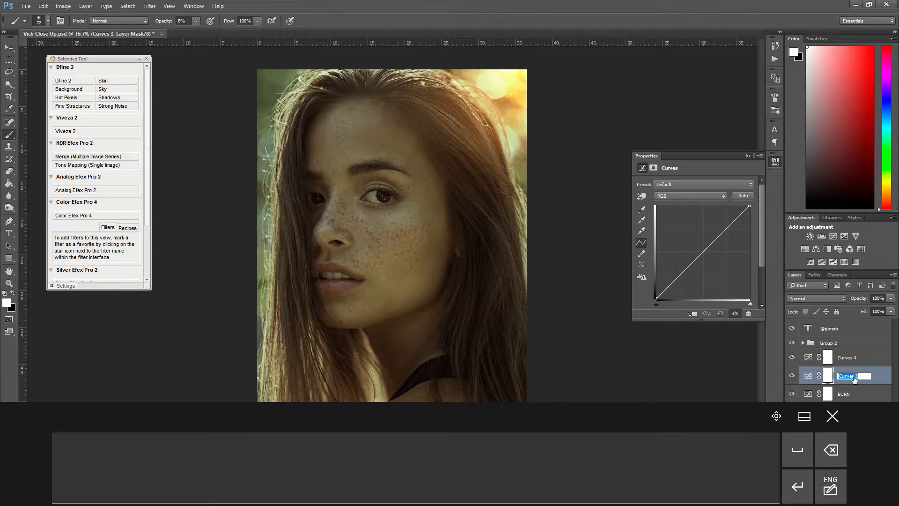
type("DODGE")
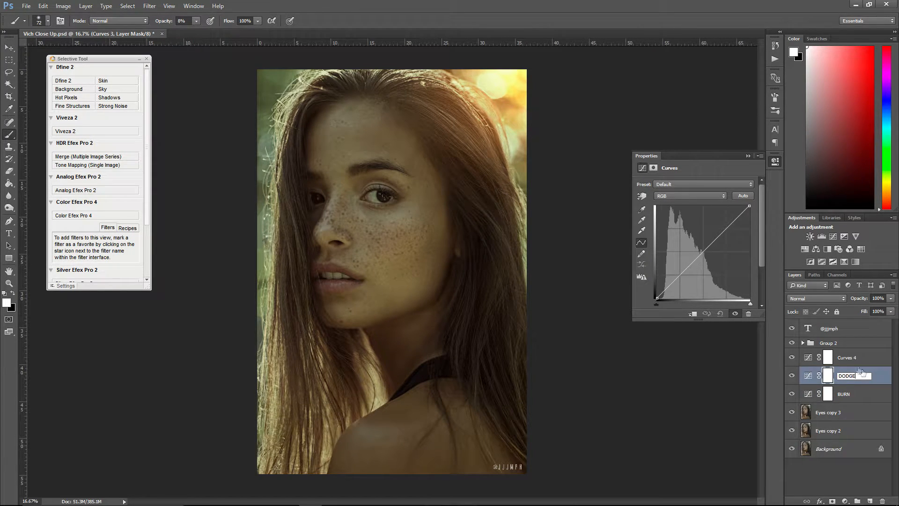
key("Return")
double_click(844, 357)
type("HELP")
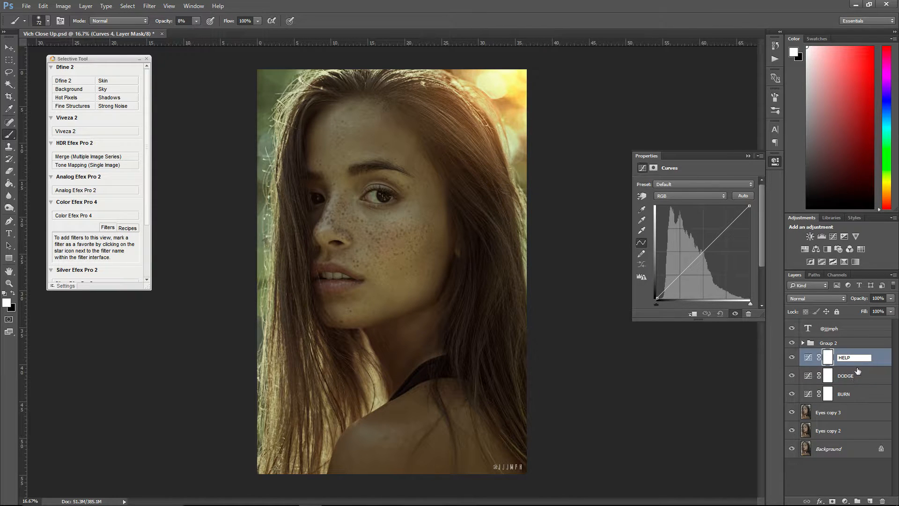
- Add a Solid Color fill layer above DODGE in neutral mid-grey, with 50% brightness and RGB 128, 128, 128
left_click(874, 378)
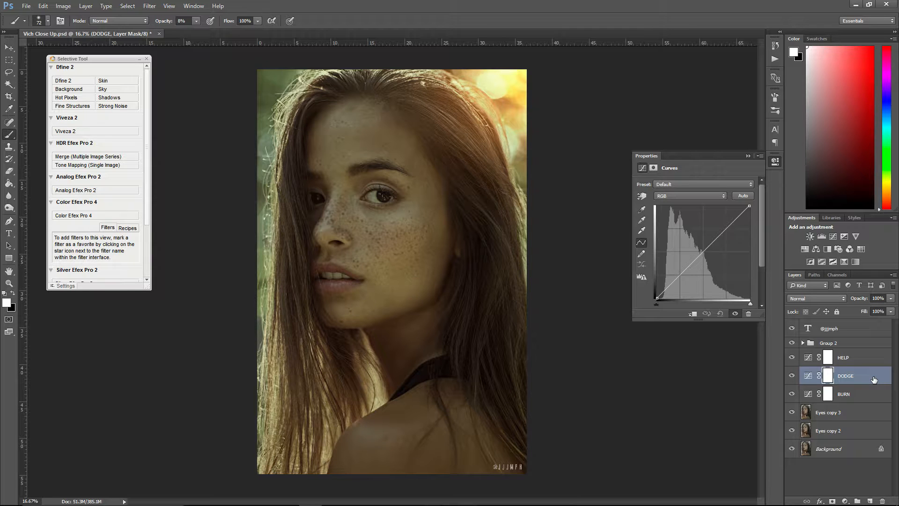
left_click(845, 501)
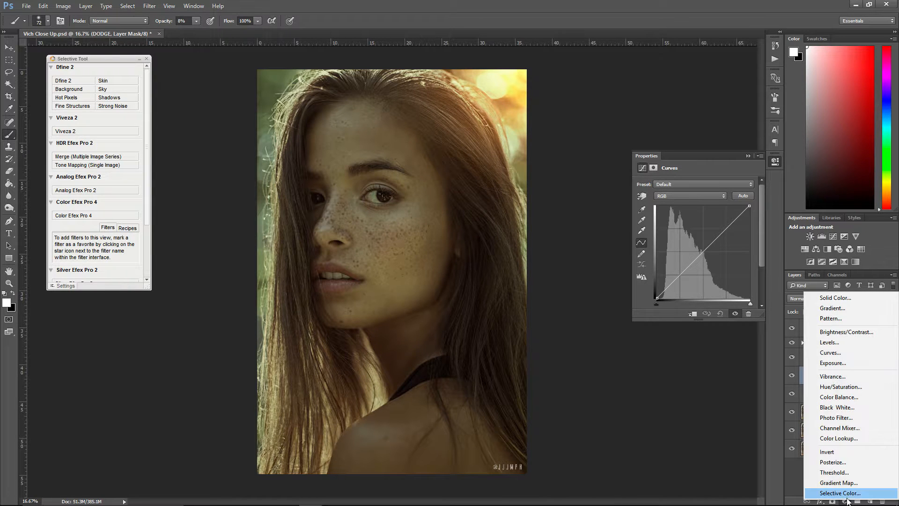
left_click(840, 299)
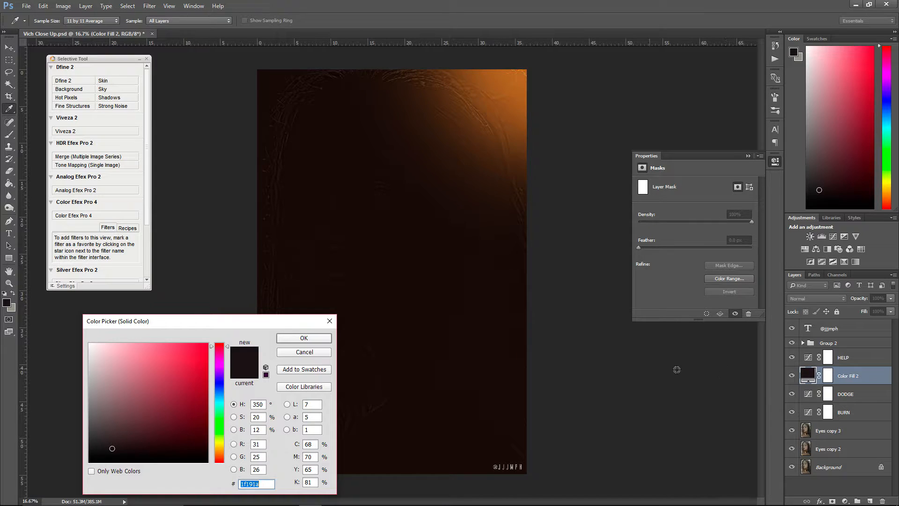
left_click(263, 427)
type("50")
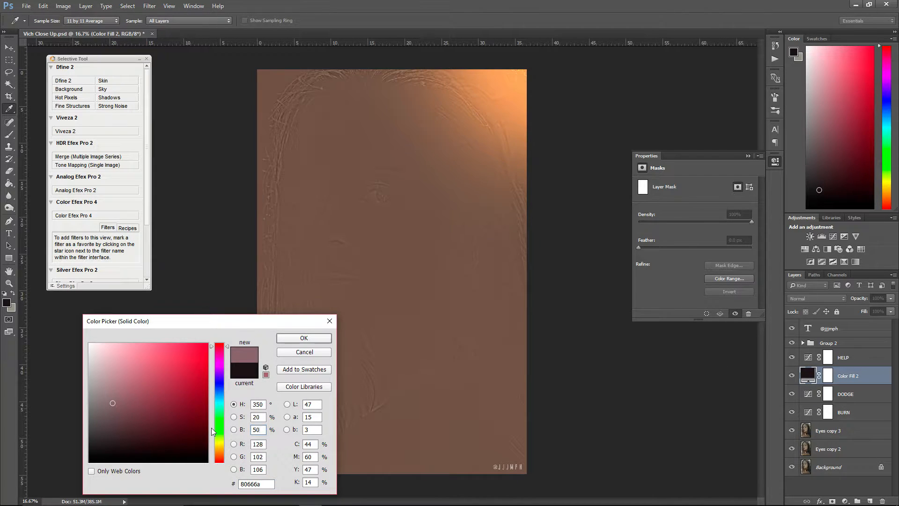
left_click(260, 456)
type("128")
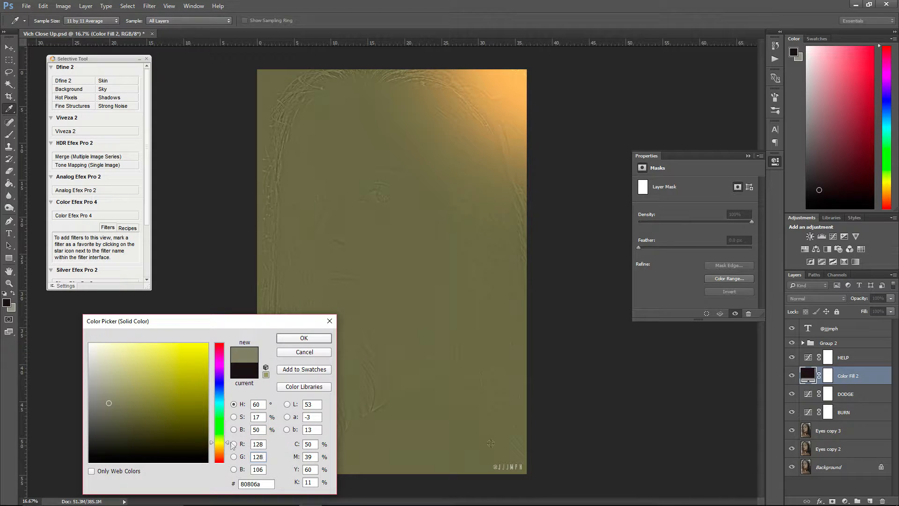
left_click(259, 470)
type("128")
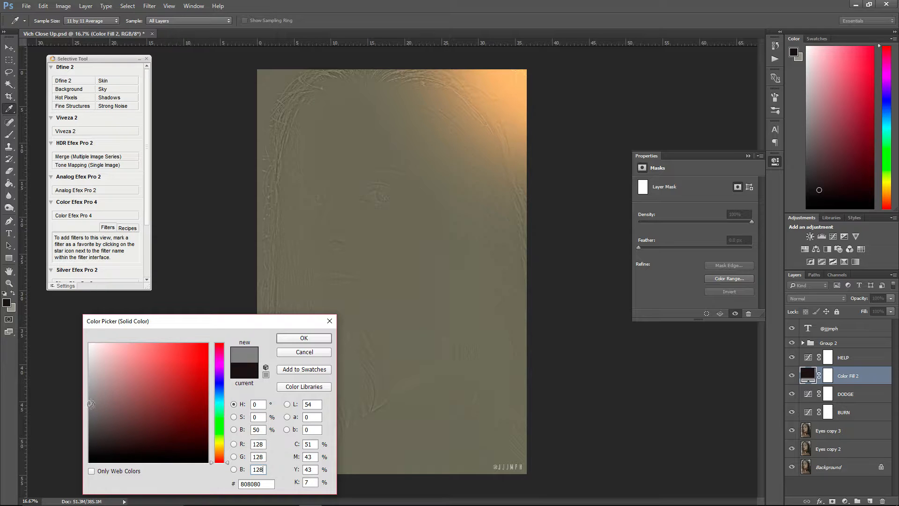
left_click(311, 338)
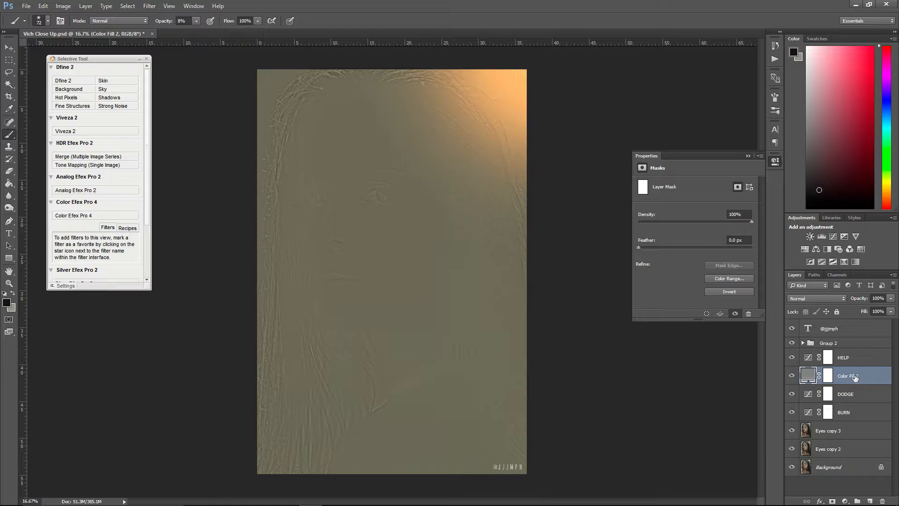
- Set the grey fill layer's blend mode to Color and hide Group 2 for a pure black-and-white preview
left_click(814, 298)
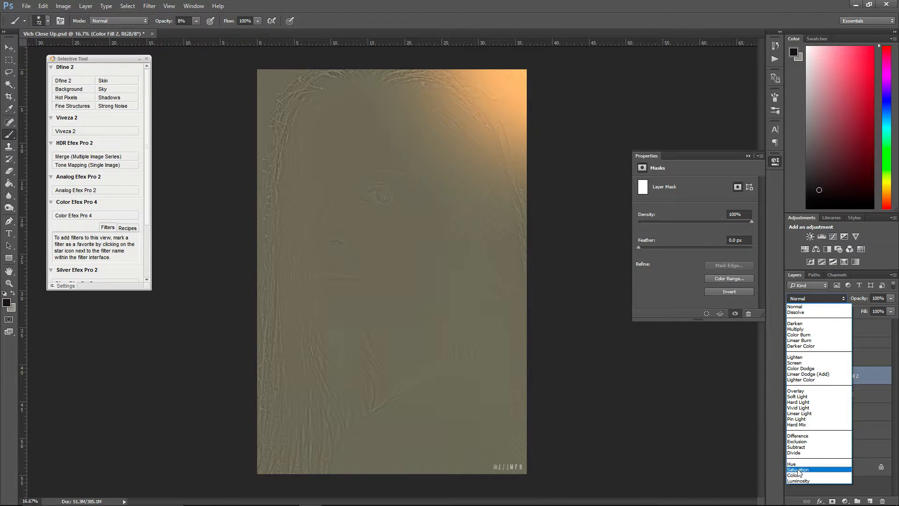
left_click(799, 476)
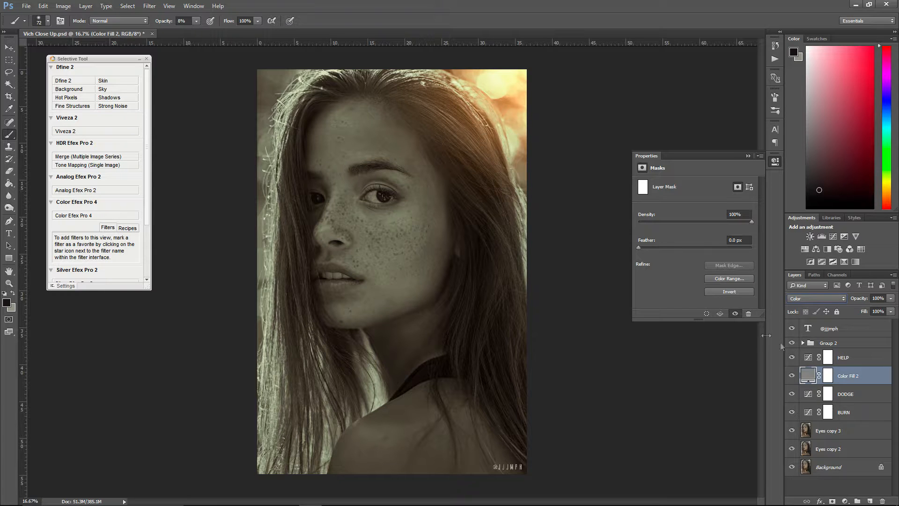
left_click(791, 343)
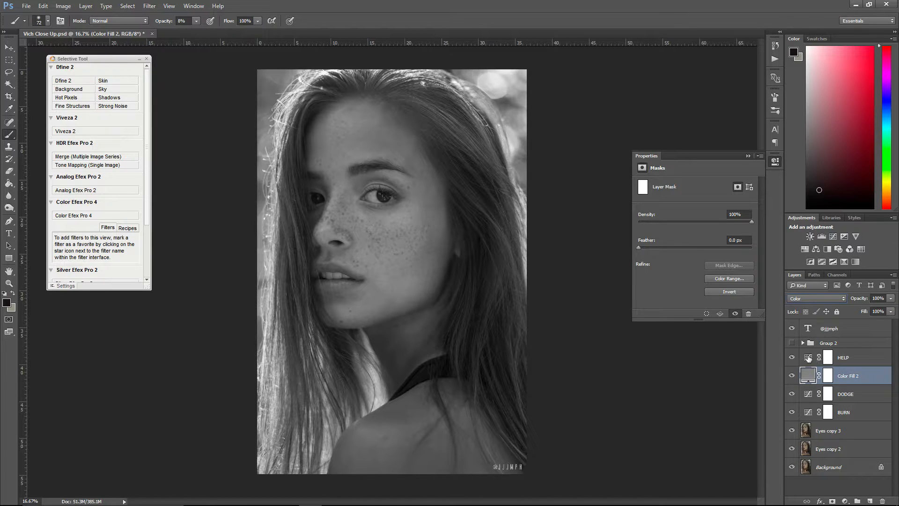
- Pull the midpoint of the HELP layer's RGB curve down to darken the preview strongly
left_click(808, 358)
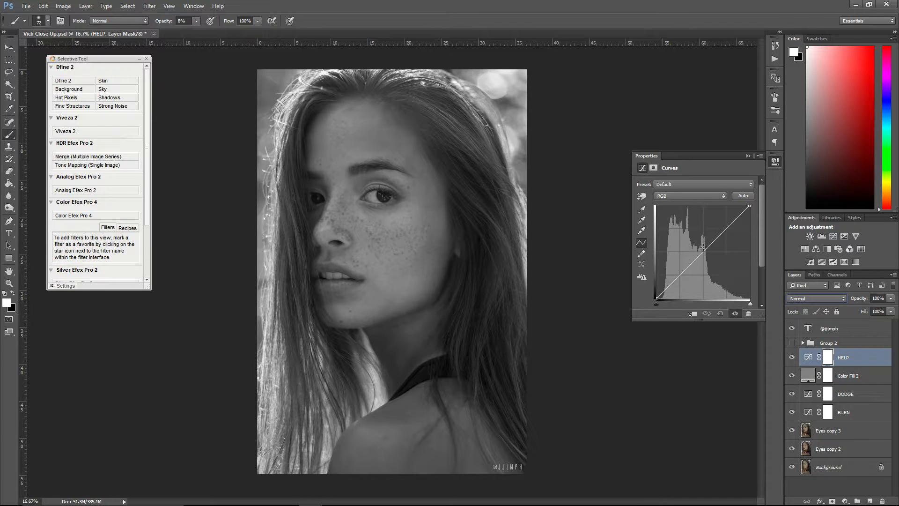
left_click_drag(703, 252, 714, 265)
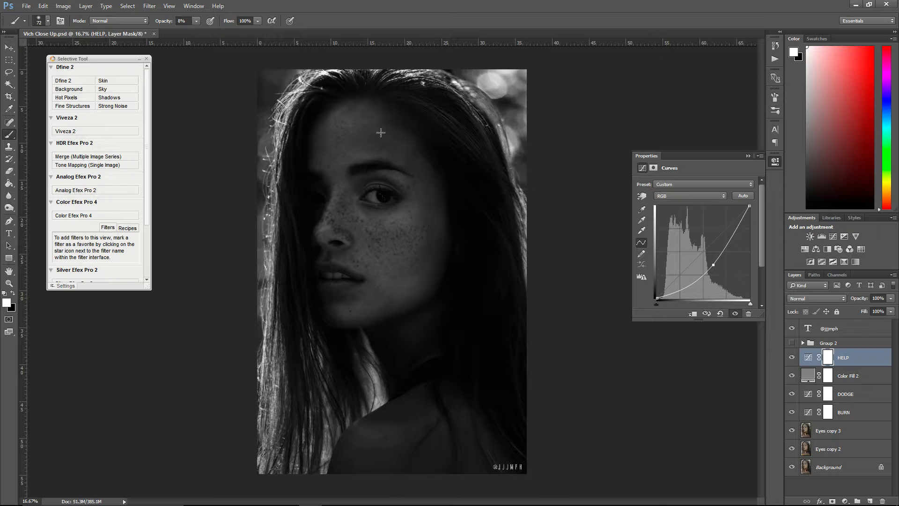
left_click_drag(713, 264, 715, 265)
- Raise the midpoint of the DODGE curve to brighten the image and lower the midpoint of the BURN curve to darken it
left_click(807, 393)
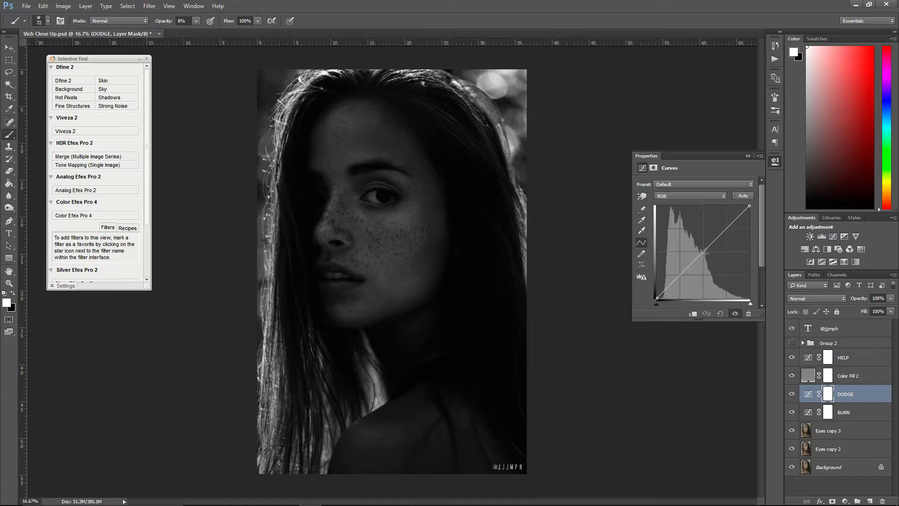
left_click_drag(703, 252, 693, 242)
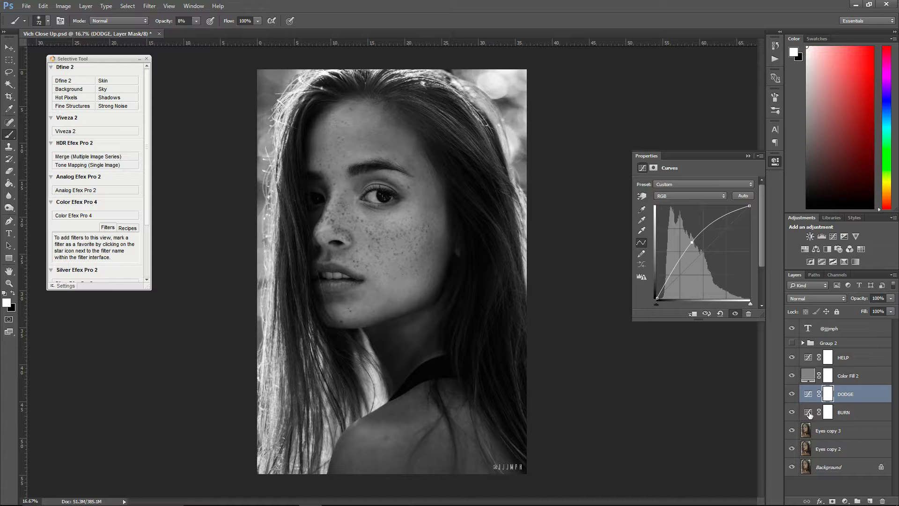
left_click(810, 413)
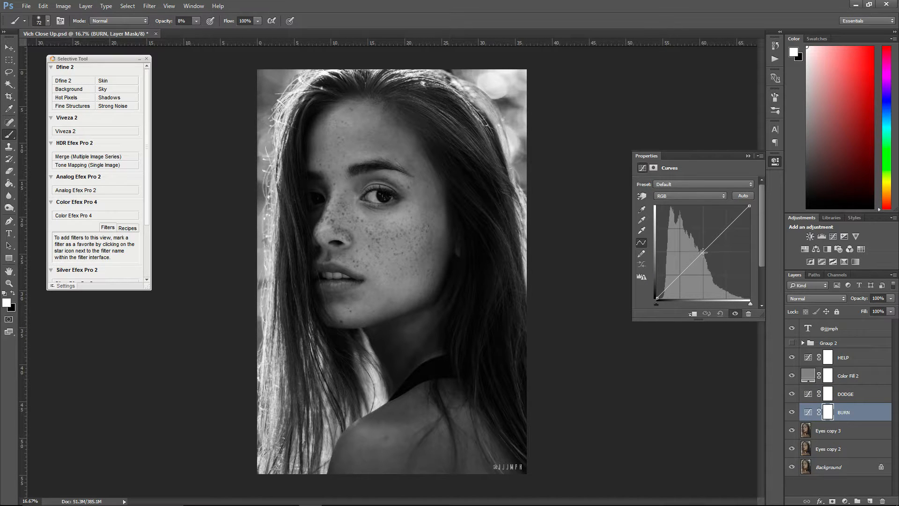
mouse_move(703, 251)
left_mouse_down()
mouse_move(712, 270)
mouse_move(712, 261)
left_mouse_up()
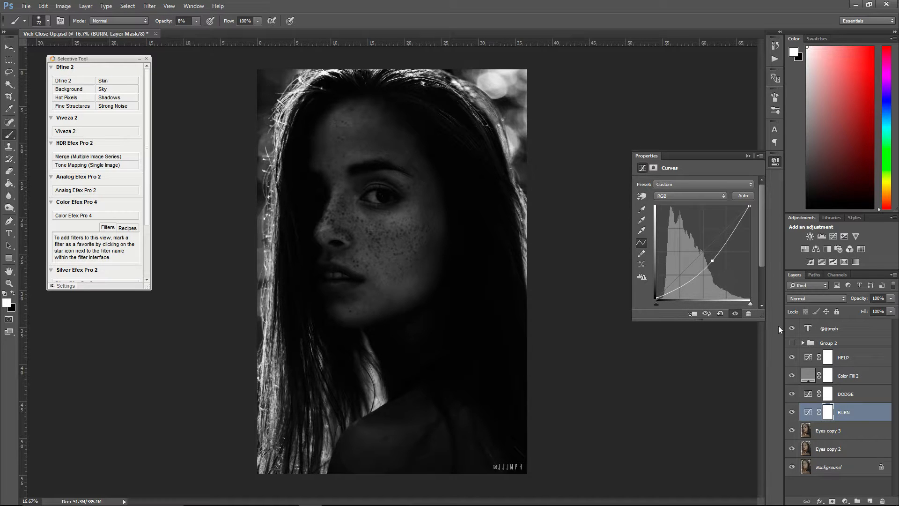
- Invert the layer masks of BURN and DODGE to black so both curve effects are hidden
left_click(828, 412)
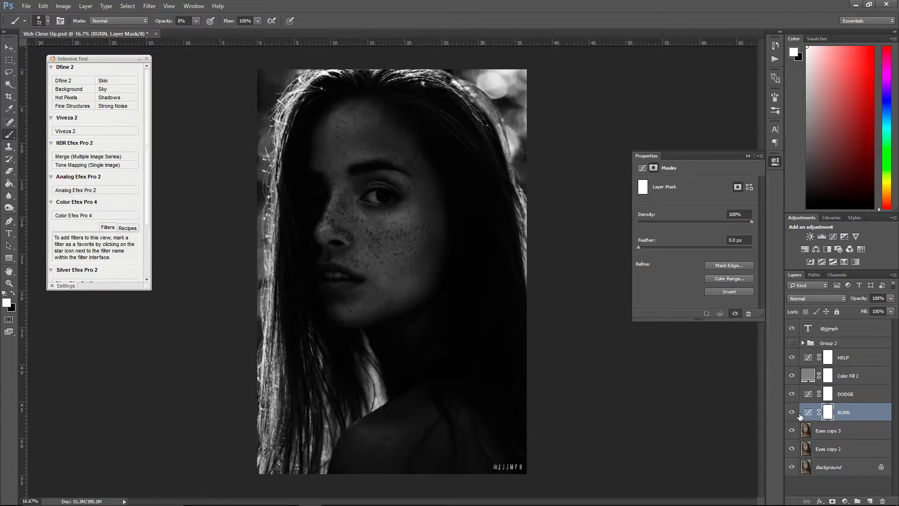
key("ctrl+i")
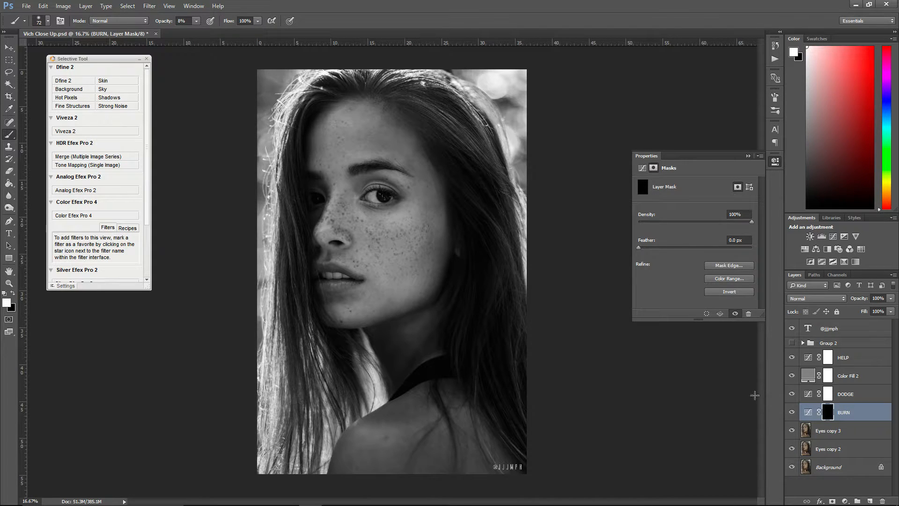
left_click(828, 396)
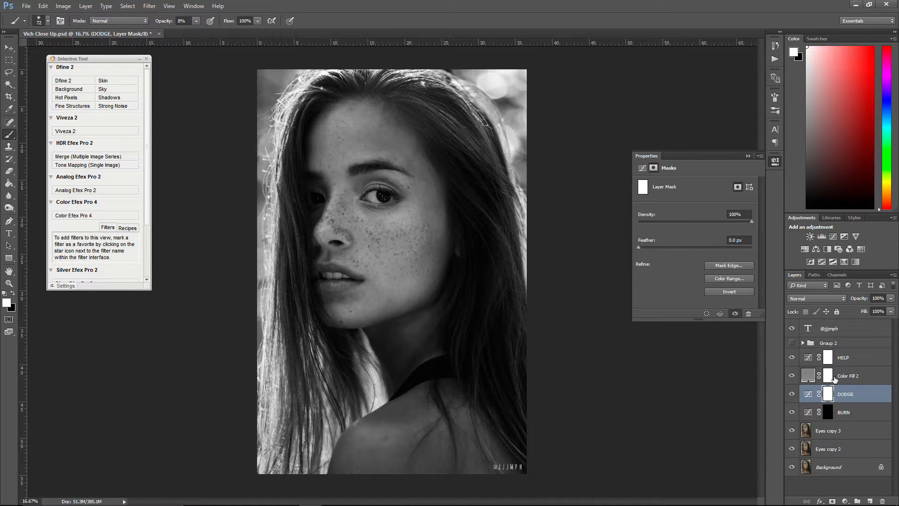
key("ctrl+i")
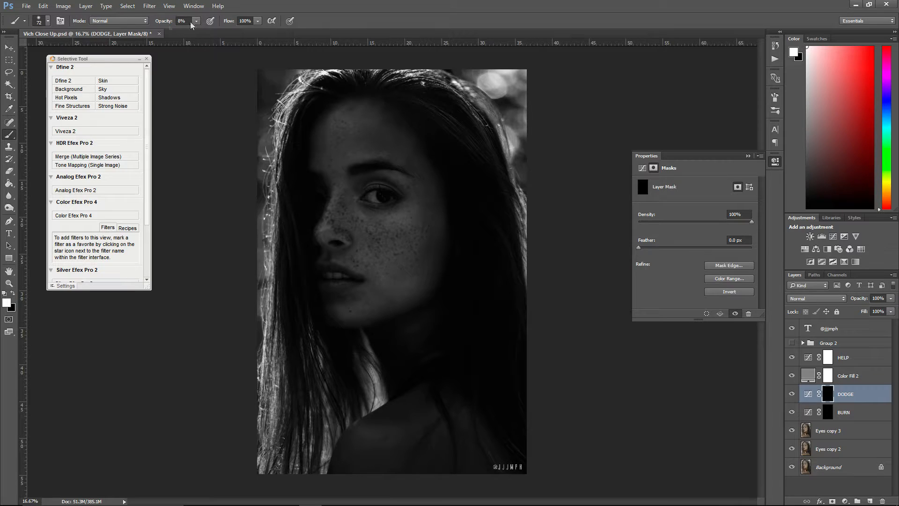
- Set the brush opacity to 100% and paint white on the DODGE mask around the eye and across the cheek
left_click_drag(164, 22, 310, 98)
mouse_move(398, 227)
left_mouse_down()
mouse_move(416, 210)
mouse_move(357, 277)
mouse_move(393, 184)
mouse_move(373, 234)
mouse_move(355, 210)
mouse_move(368, 214)
mouse_move(405, 184)
mouse_move(358, 244)
mouse_move(374, 255)
left_mouse_up()
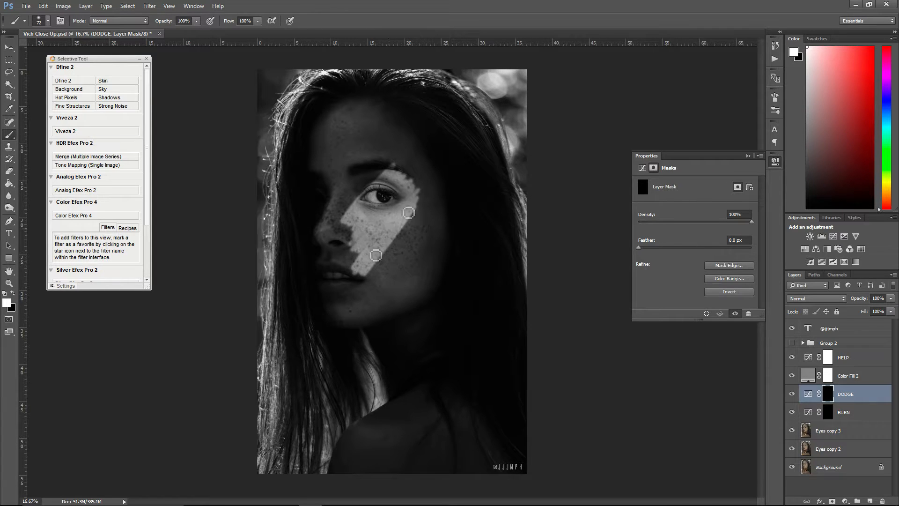
- Paint white on the BURN mask across the lower cheek and jaw, beside the dodged area
left_click(828, 413)
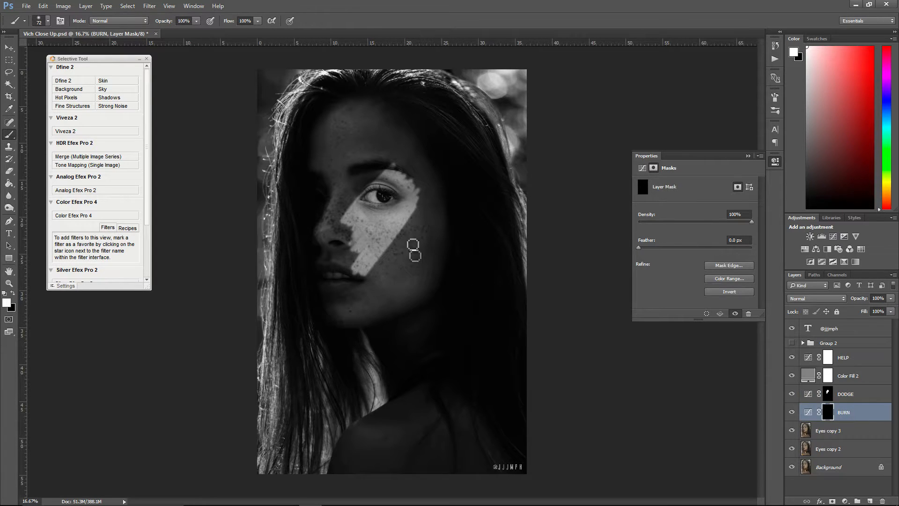
mouse_move(385, 283)
left_mouse_down()
mouse_move(386, 304)
mouse_move(450, 234)
mouse_move(426, 267)
mouse_move(459, 251)
mouse_move(440, 249)
mouse_move(377, 313)
mouse_move(428, 231)
left_mouse_up()
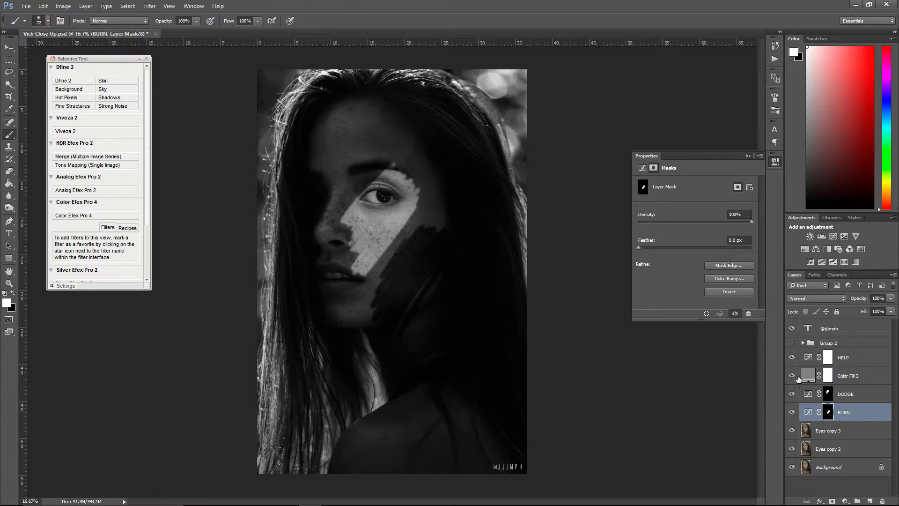
- Undo the test strokes on both the BURN and DODGE masks
key("ctrl+BackSpace")
key("ctrl+z")
key("ctrl+z")
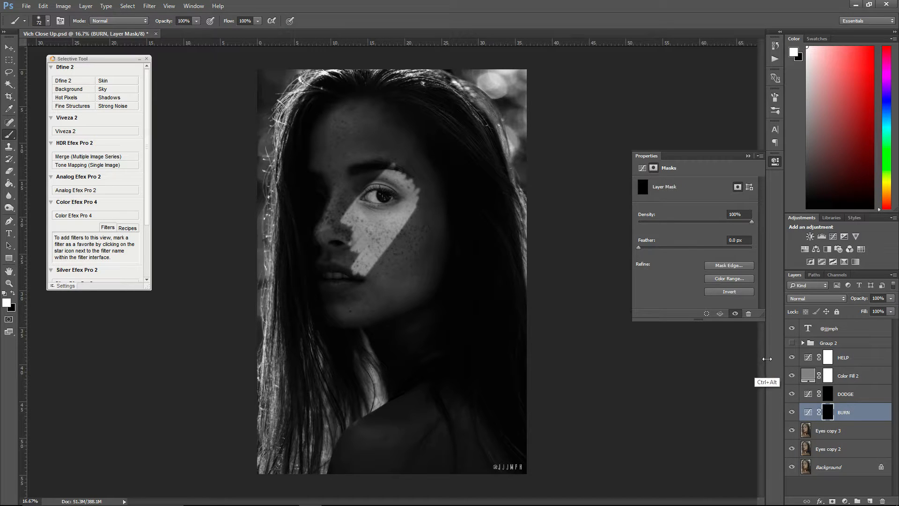
key("ctrl+alt+z")
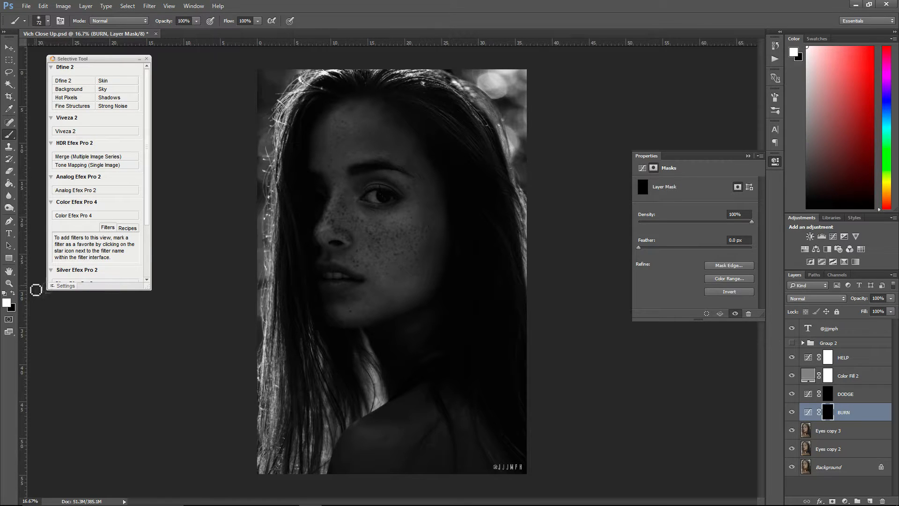
- Set up the Brush tool with 8% opacity for working on the face at 33.3% zoom
left_click(9, 284)
left_click(488, 233)
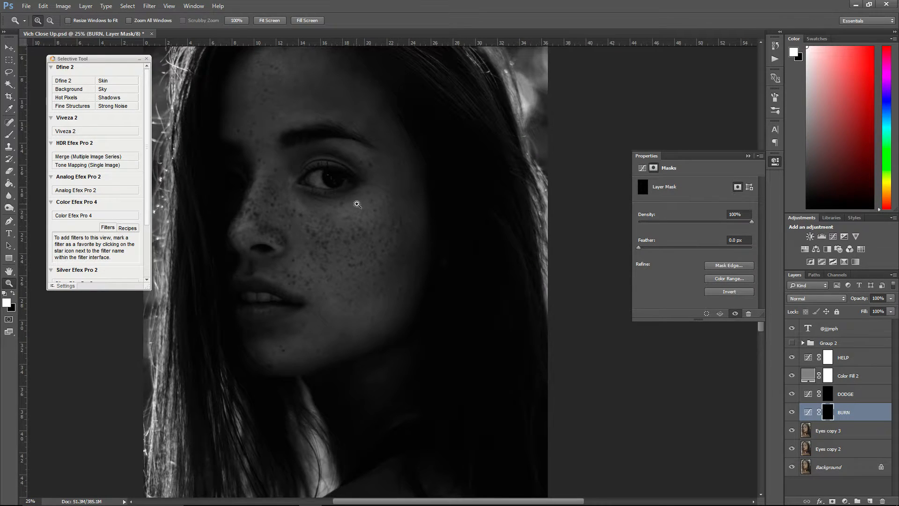
left_click_drag(354, 233, 420, 274)
left_click(410, 217)
left_click_drag(412, 217, 433, 298)
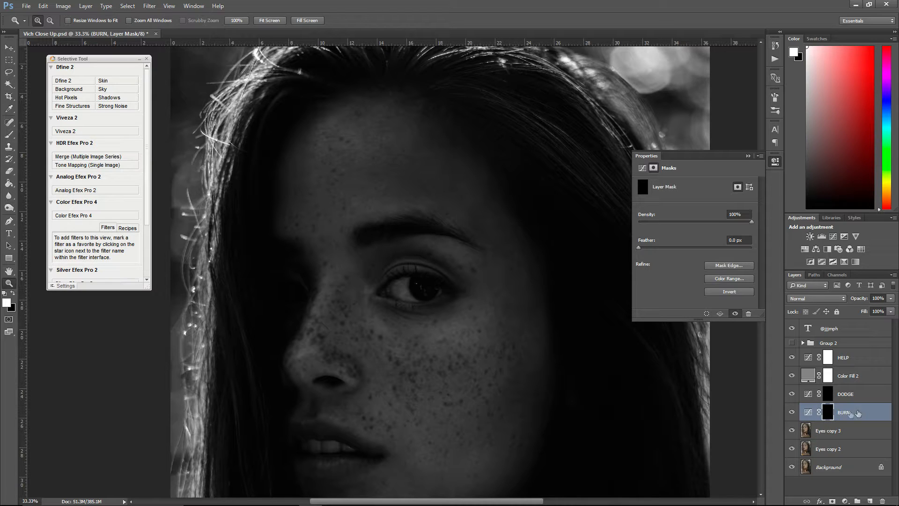
left_click(8, 135)
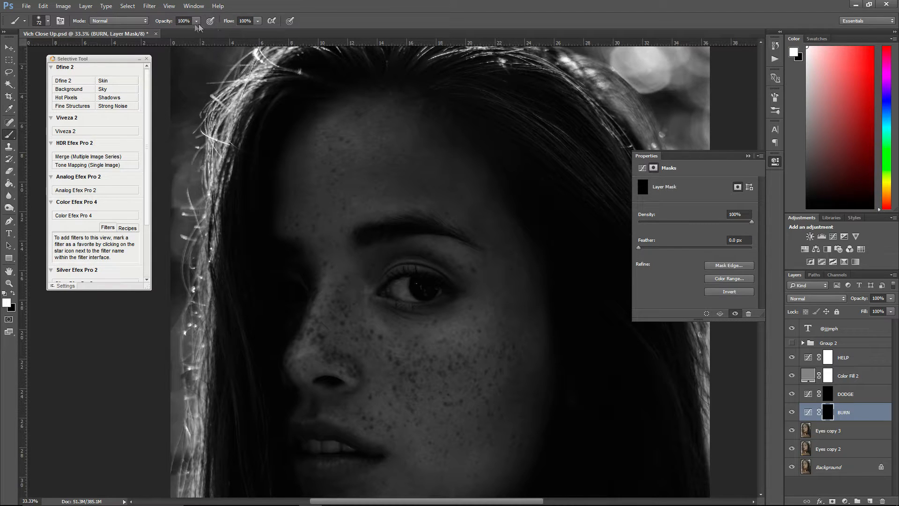
left_click_drag(165, 24, 132, 19)
type("7")
key("Return")
- Adjust the point on the BURN layer's RGB curve, and target its layer mask with white as the foreground colour
left_click(809, 412)
left_click_drag(708, 258, 719, 307)
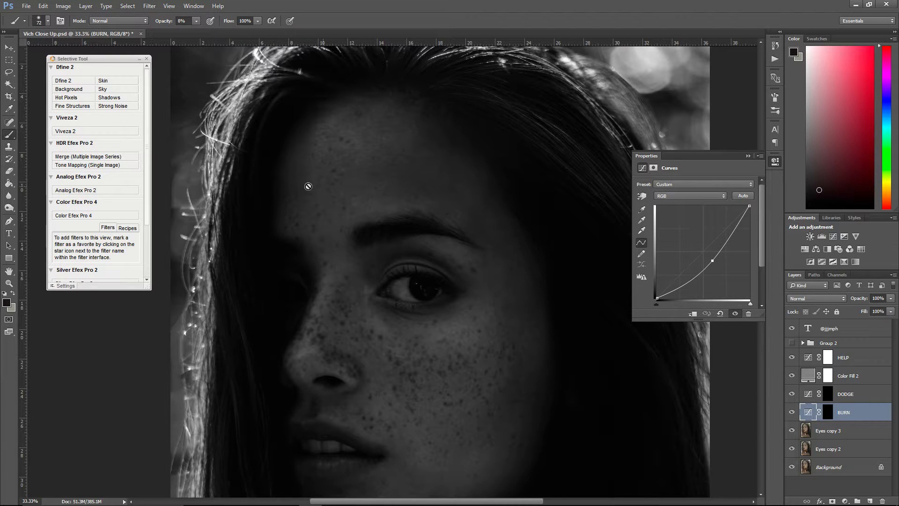
left_click(827, 411)
key("x")
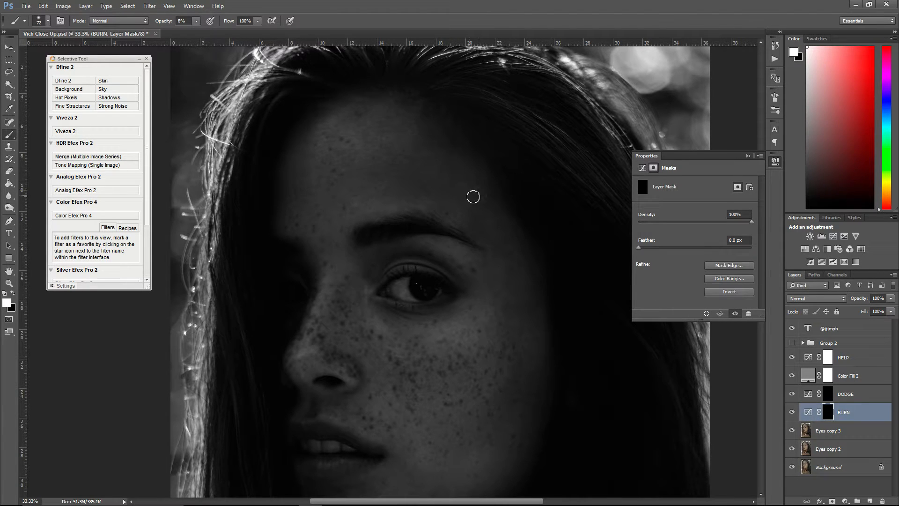
- Enlarge the brush and paint white on the BURN mask down the shadowed side of the face, from temple to cheek
key("bracketright")
key("bracketright")
key("bracketright")
key("bracketright")
key("bracketright")
key("bracketright")
key("bracketright")
key("bracketright")
key("bracketright")
key("bracketleft")
key("bracketleft")
key("bracketleft")
key("bracketright")
key("bracketright")
mouse_move(505, 291)
left_mouse_down()
mouse_move(541, 176)
mouse_move(541, 121)
left_mouse_up()
left_click_drag(564, 385, 525, 279)
left_click_drag(559, 309, 563, 237)
left_click_drag(531, 286, 533, 212)
mouse_move(527, 251)
left_mouse_down()
mouse_move(523, 208)
mouse_move(518, 297)
left_mouse_up()
left_click_drag(517, 215, 506, 327)
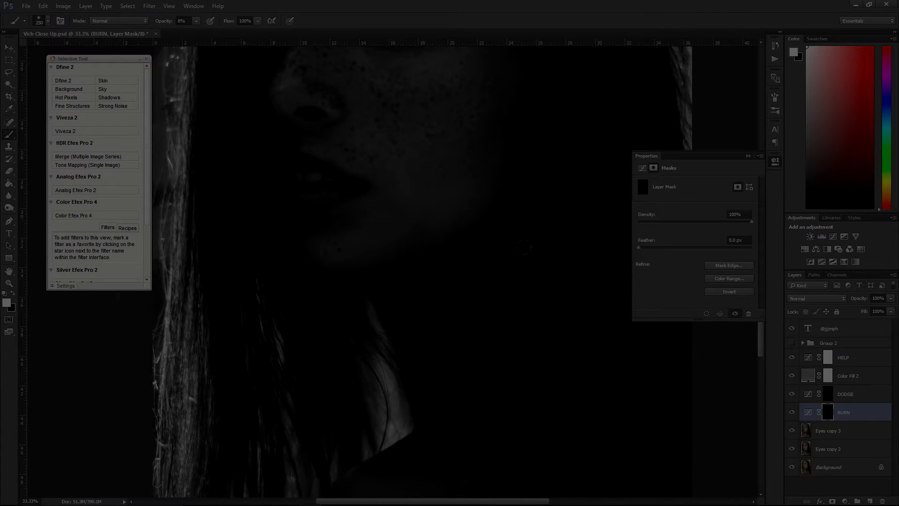
- Paint white on the BURN mask along the jaw and neck and across the edge of the forehead
left_click_drag(524, 247, 489, 344)
left_click_drag(492, 255, 466, 344)
left_click_drag(464, 245, 455, 346)
key("]")
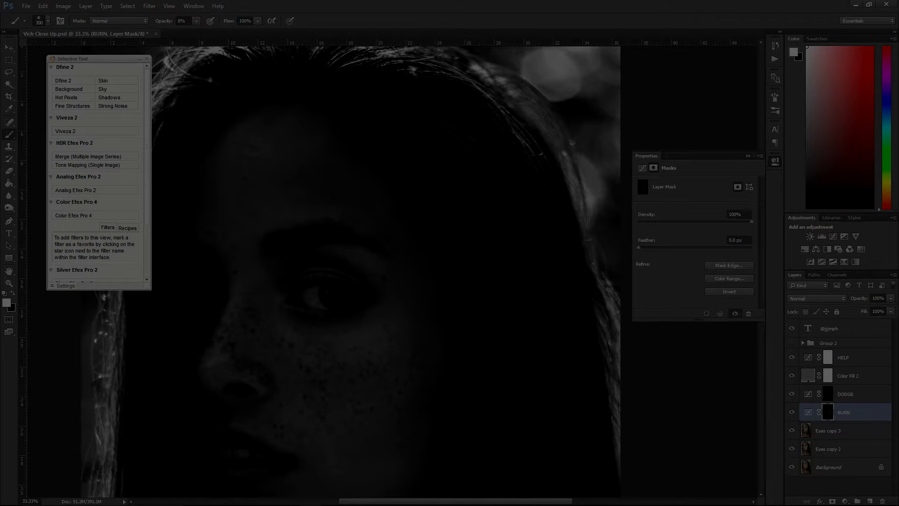
key("[")
left_click_drag(197, 173, 302, 150)
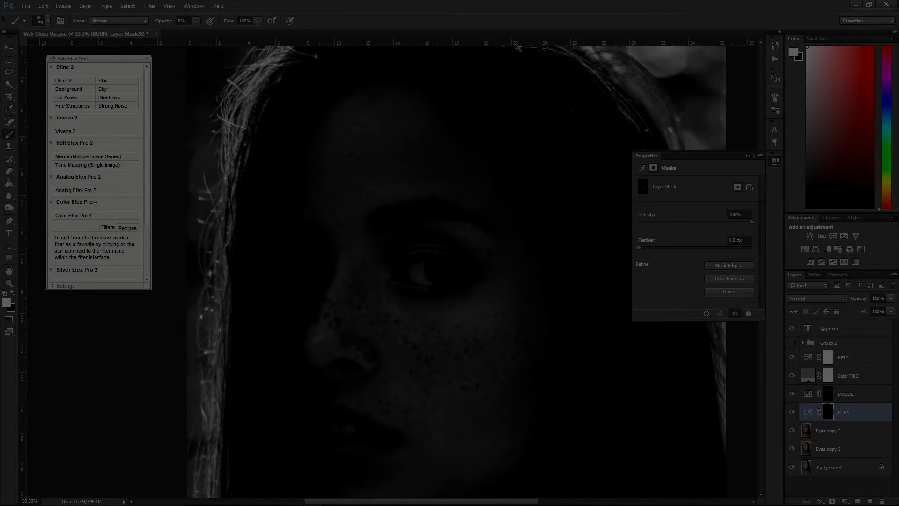
- Burn the side of the nose, the eye socket and the cheek with a smaller brush
left_click_drag(346, 253, 358, 194)
key("[")
left_click_drag(397, 260, 377, 287)
left_click_drag(377, 423, 377, 358)
left_click_drag(482, 297, 393, 381)
- Vary the brush size and deepen the shadows around the eye and along the outer cheek on the BURN mask
key("]")
key("]")
key("]")
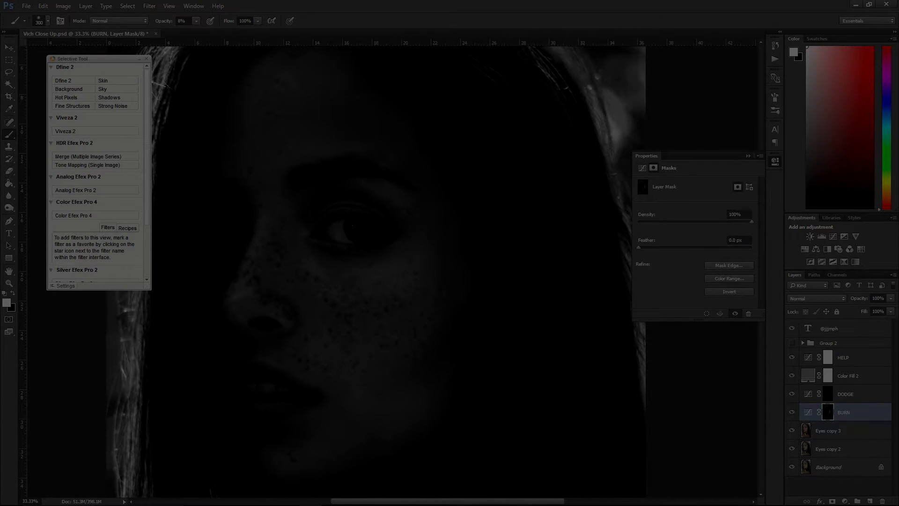
left_click_drag(383, 253, 422, 227)
key("[")
key("[")
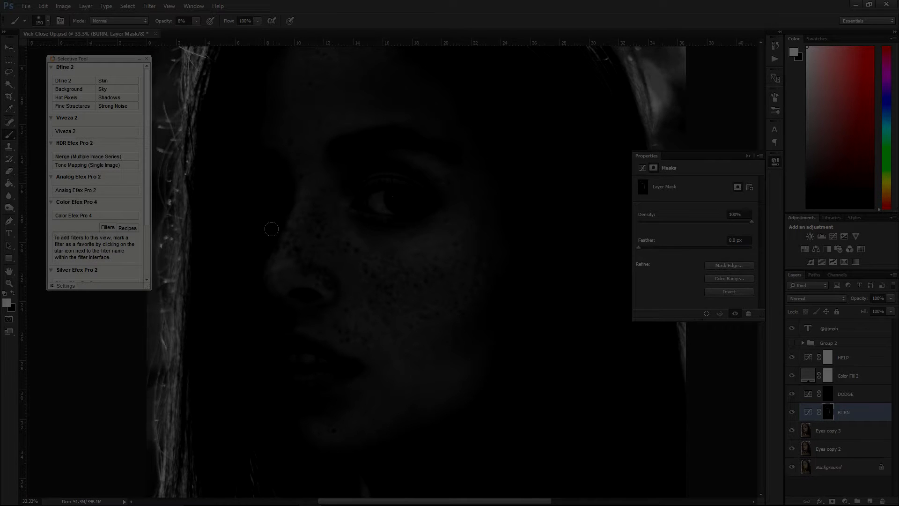
left_click_drag(482, 276, 510, 152)
mouse_move(461, 389)
left_mouse_down()
mouse_move(408, 276)
mouse_move(533, 136)
mouse_move(403, 194)
left_mouse_up()
- Set the brush size to 250 px and burn the temple beside the brow and the cheek
key("]")
key("]")
key("]")
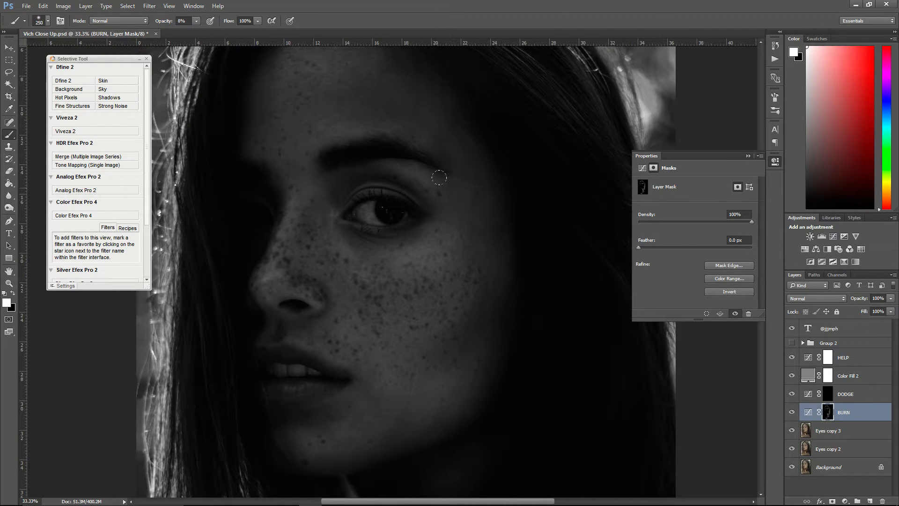
left_click_drag(439, 177, 479, 241)
left_click_drag(442, 294, 415, 295)
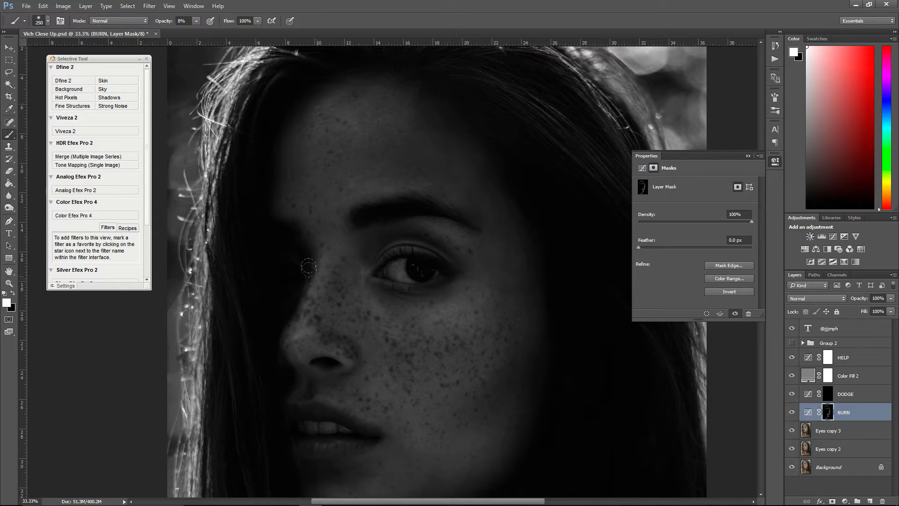
- Resize the brush and burn along the hairline and the shadowed edge of the face
key("bracketright")
key("bracketleft")
key("bracketleft")
key("bracketleft")
key("bracketleft")
key("bracketright")
key("bracketright")
key("bracketright")
key("bracketright")
key("bracketright")
scroll(278, 221, "up", 1)
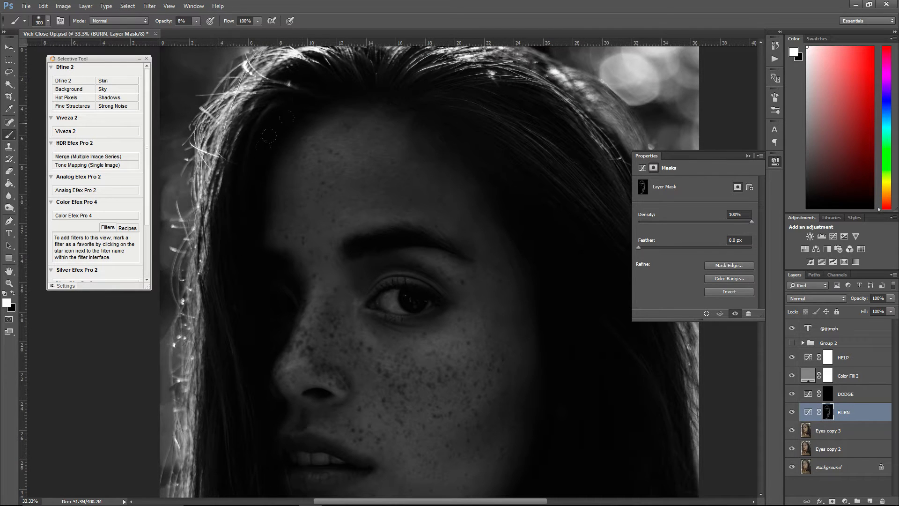
left_click_drag(557, 374, 587, 247)
left_click_drag(549, 360, 591, 265)
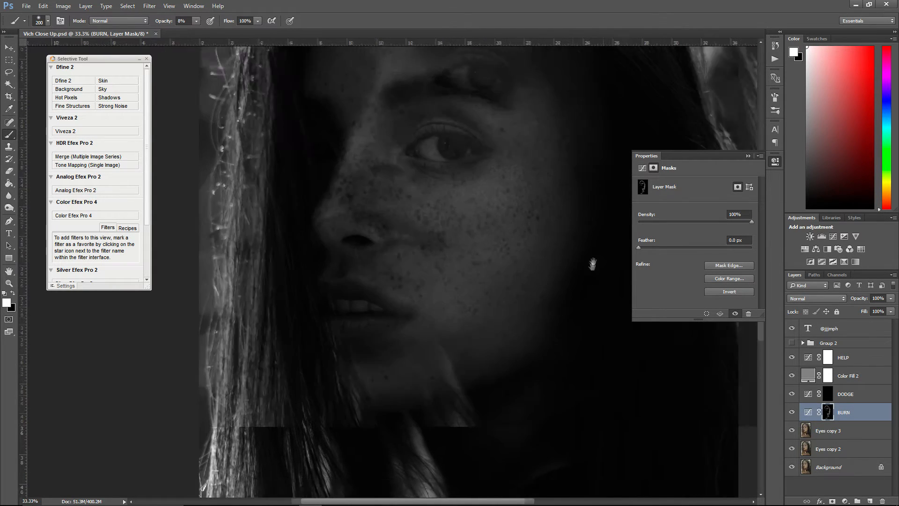
- Enlarge the brush to 400 px and paint the BURN mask along the outer cheek and jaw
left_click_drag(501, 351, 417, 131)
key("bracketright")
mouse_move(541, 131)
left_mouse_down()
mouse_move(497, 425)
mouse_move(532, 485)
left_mouse_up()
left_click_drag(454, 361, 506, 350)
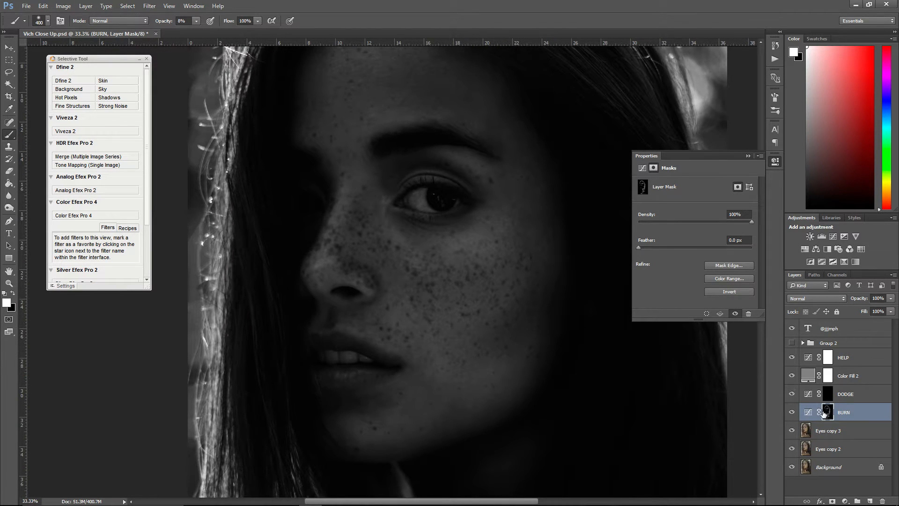
- Compare the portrait with the BURN layer hidden and shown
left_click(792, 412)
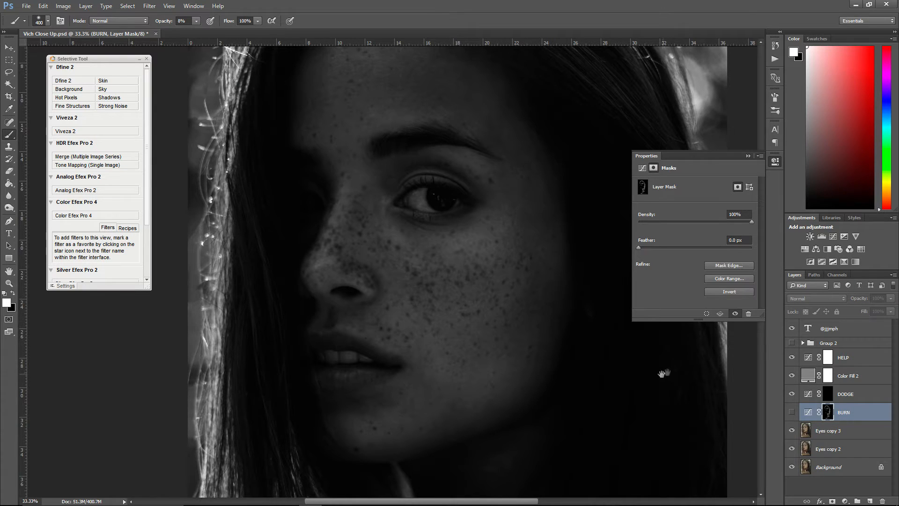
left_click_drag(667, 373, 657, 398)
left_click(792, 412)
left_click(791, 413)
left_click(792, 413)
left_click(791, 412)
left_click(792, 412)
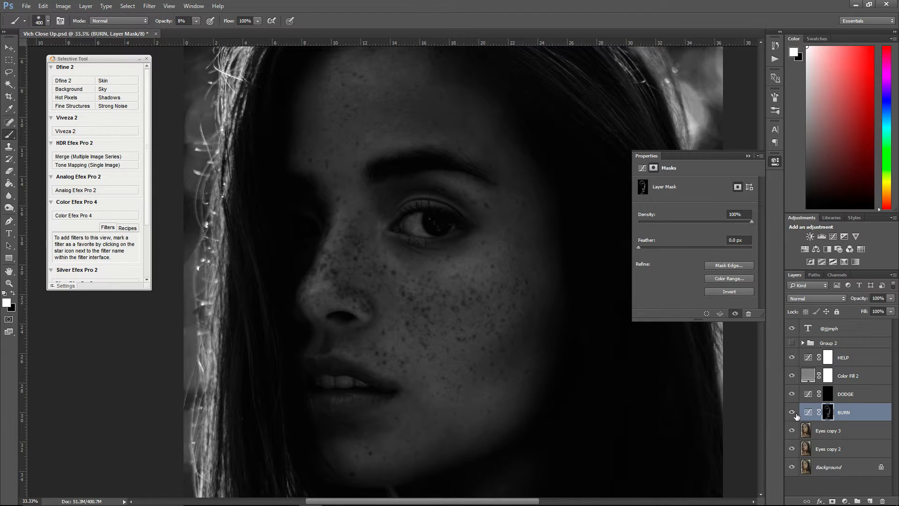
left_click(791, 413)
left_click(791, 412)
left_click(792, 413)
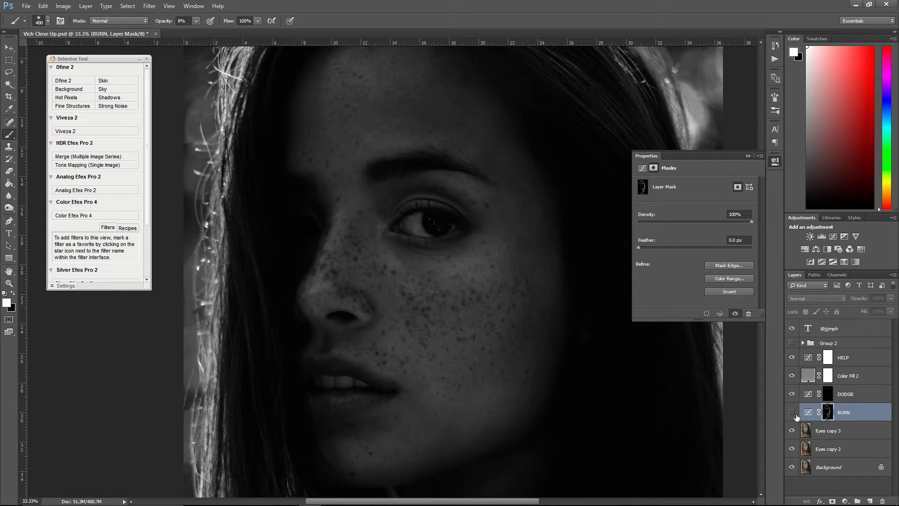
left_click(792, 413)
left_click(792, 413)
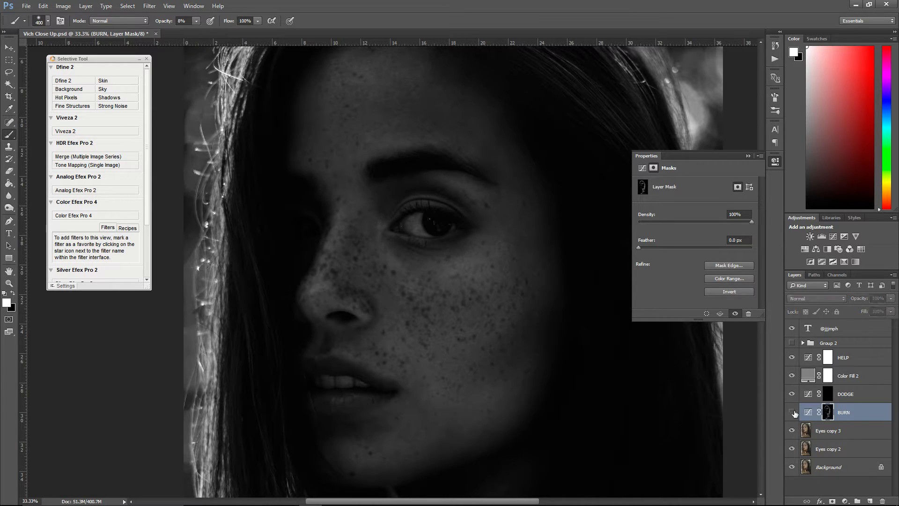
left_click(791, 413)
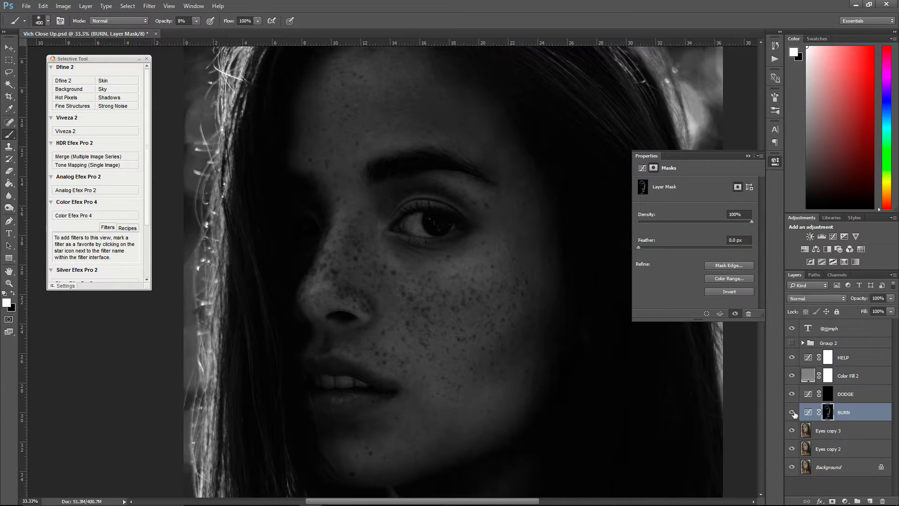
- Target the DODGE mask and paint white with a 400 px brush over the forehead and cheek
left_click(827, 394)
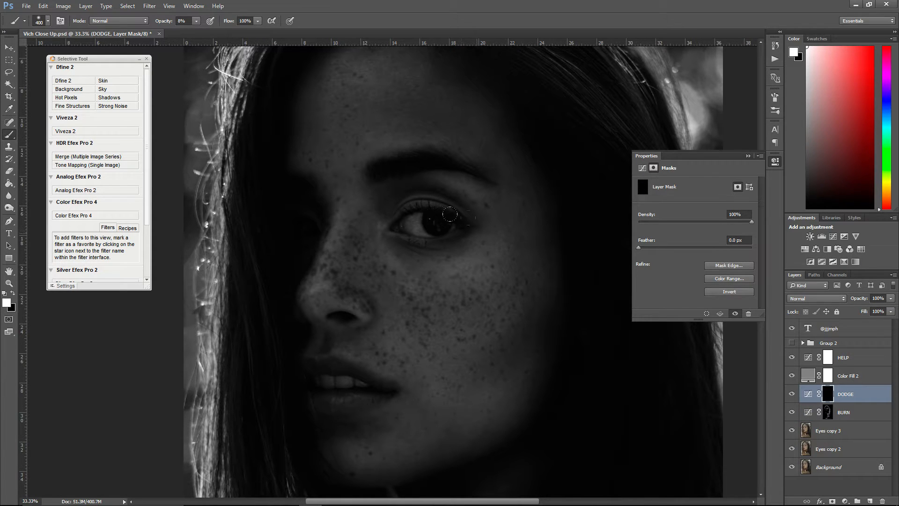
left_click_drag(436, 194, 456, 272)
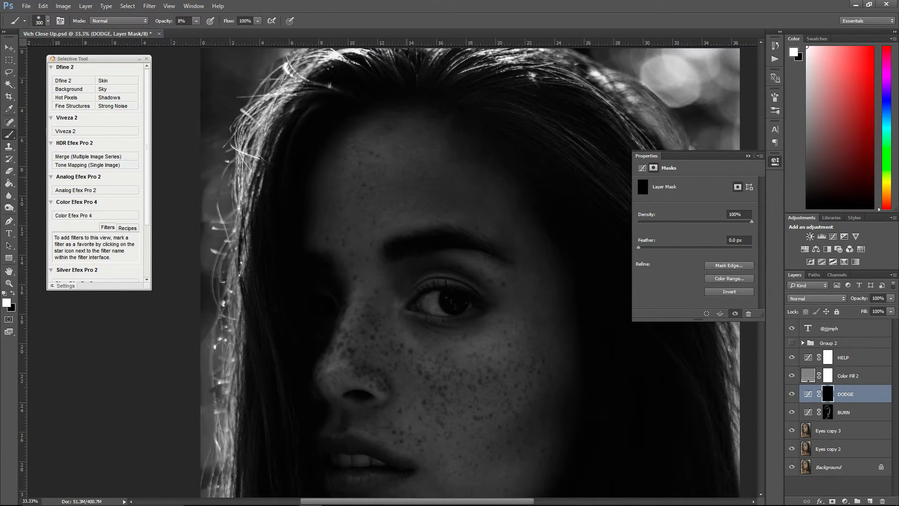
key("bracketright")
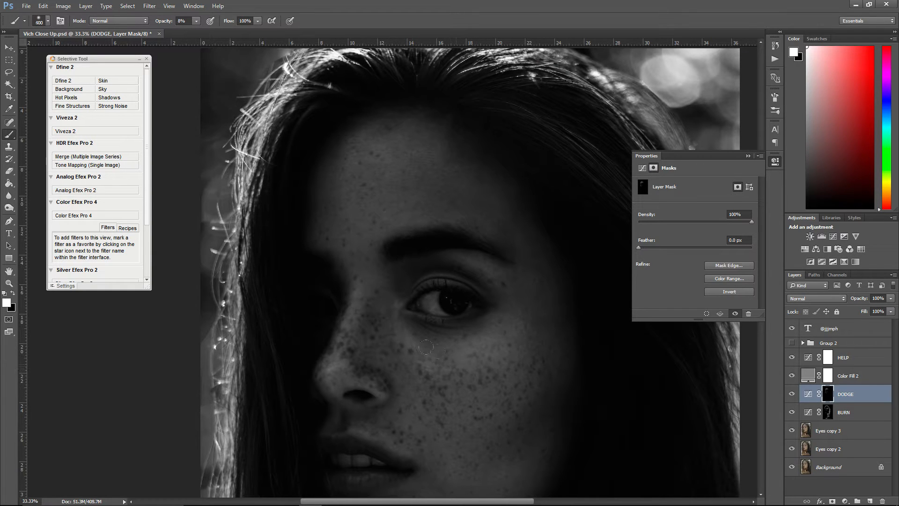
mouse_move(411, 155)
left_mouse_down()
mouse_move(448, 175)
mouse_move(526, 266)
left_mouse_up()
left_click_drag(539, 433, 563, 252)
- Shrink the brush to about 80 px and brighten the eye area on the DODGE mask
key("bracketleft")
key("bracketleft")
key("bracketleft")
key("bracketleft")
mouse_move(497, 242)
left_mouse_down()
mouse_move(523, 235)
mouse_move(490, 286)
mouse_move(493, 332)
left_mouse_up()
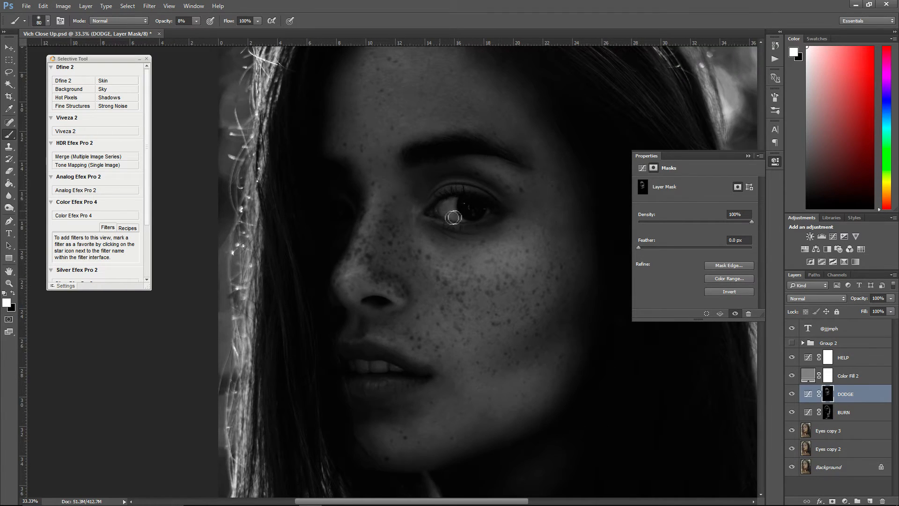
left_click_drag(497, 241, 487, 262)
mouse_move(500, 417)
left_mouse_down()
mouse_move(448, 273)
mouse_move(465, 199)
left_mouse_up()
- Enlarge the brush again and paint the DODGE mask over the upper cheek and forehead
key("bracketright")
key("bracketright")
key("bracketright")
key("bracketright")
key("bracketright")
key("bracketright")
key("bracketright")
key("bracketright")
key("bracketright")
key("bracketright")
key("bracketright")
key("bracketright")
left_click_drag(515, 243, 530, 65)
- Reduce the brush and dodge highlights on the cheek, nose and chin, and set the brush size to 250 px
key("bracketleft")
key("bracketleft")
left_click_drag(499, 304, 327, 349)
mouse_move(407, 315)
left_mouse_down()
mouse_move(482, 388)
mouse_move(510, 458)
left_mouse_up()
left_click_drag(440, 281, 444, 409)
left_click_drag(251, 207, 326, 312)
key("bracketright")
key("bracketright")
key("bracketright")
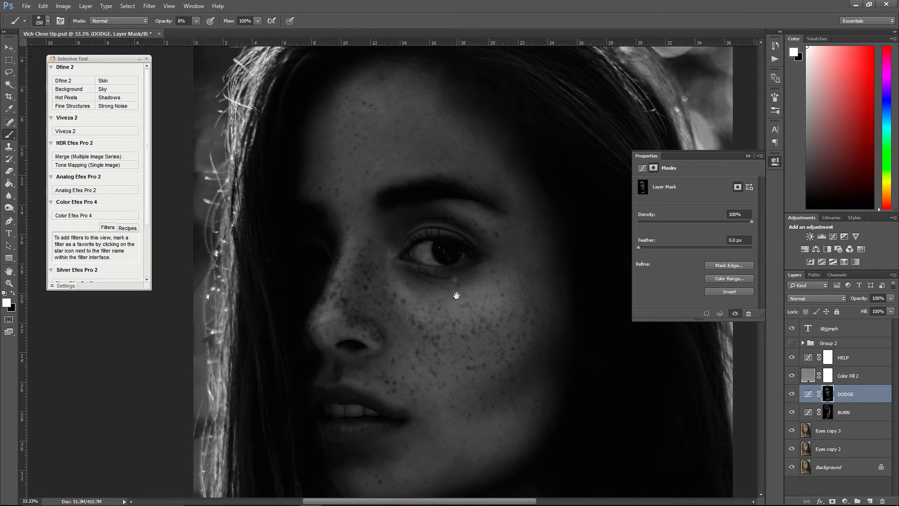
mouse_move(458, 293)
left_mouse_down()
mouse_move(412, 233)
mouse_move(391, 237)
left_mouse_up()
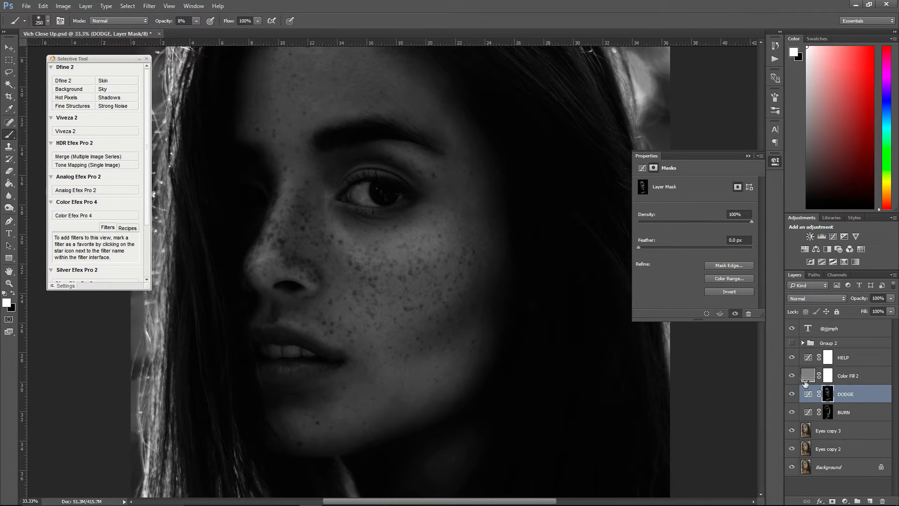
left_click_drag(419, 291, 466, 316)
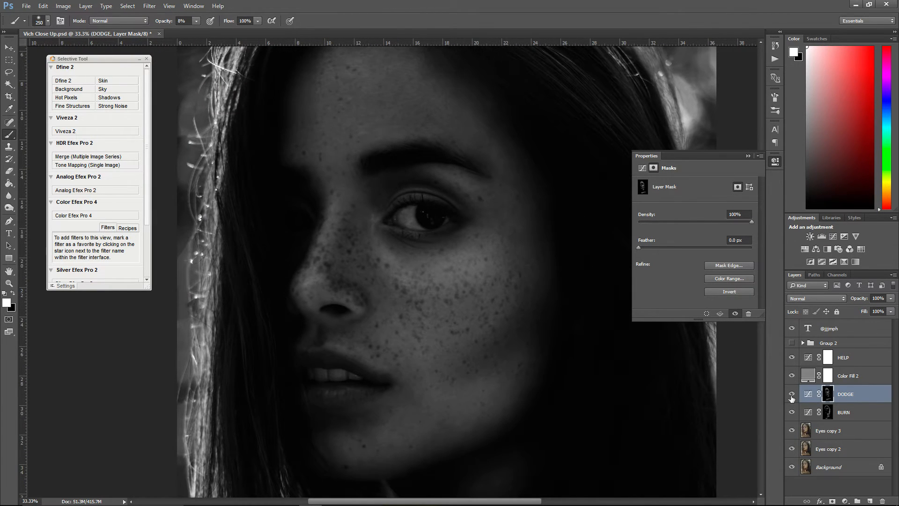
- Compare the portrait with the DODGE layer hidden and shown
left_click(792, 395)
left_click(792, 394)
left_click(792, 394)
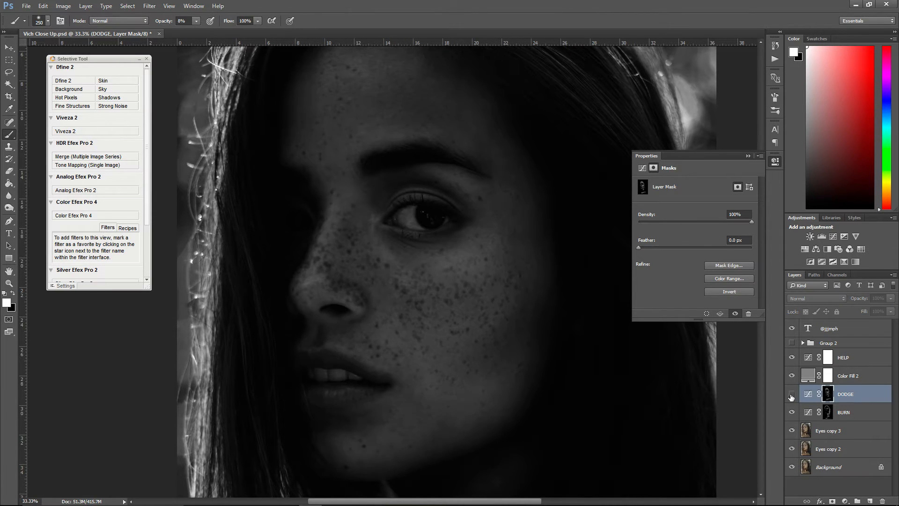
left_click(791, 394)
- Open the DODGE layer's curve with the whole portrait in view
left_click(8, 284)
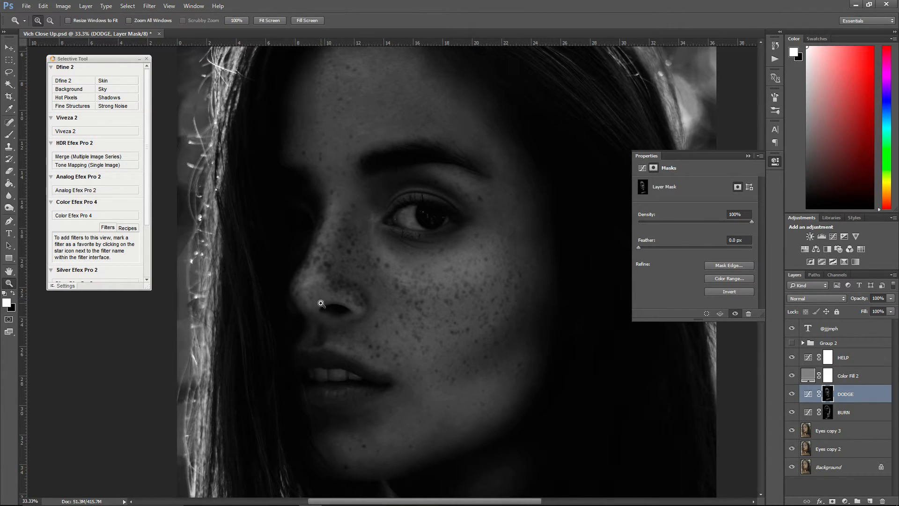
key("ctrl+minus")
key("ctrl+minus")
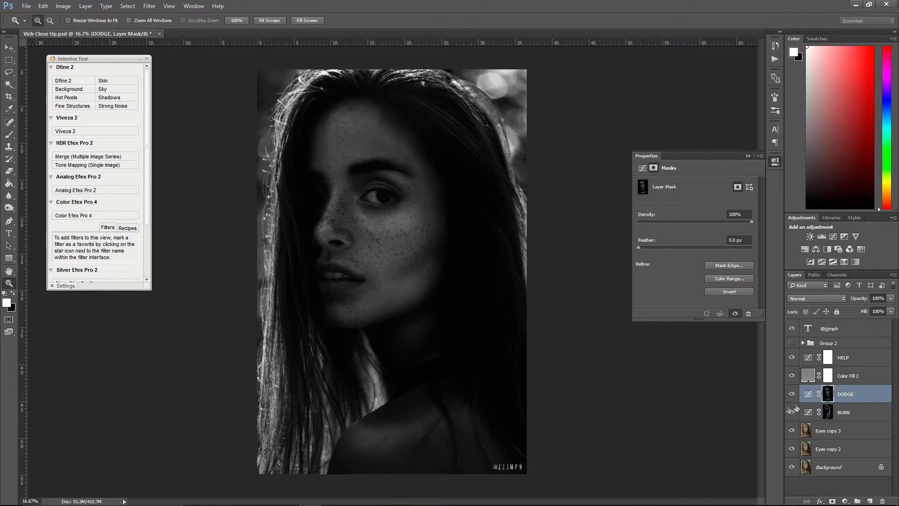
left_click(842, 402)
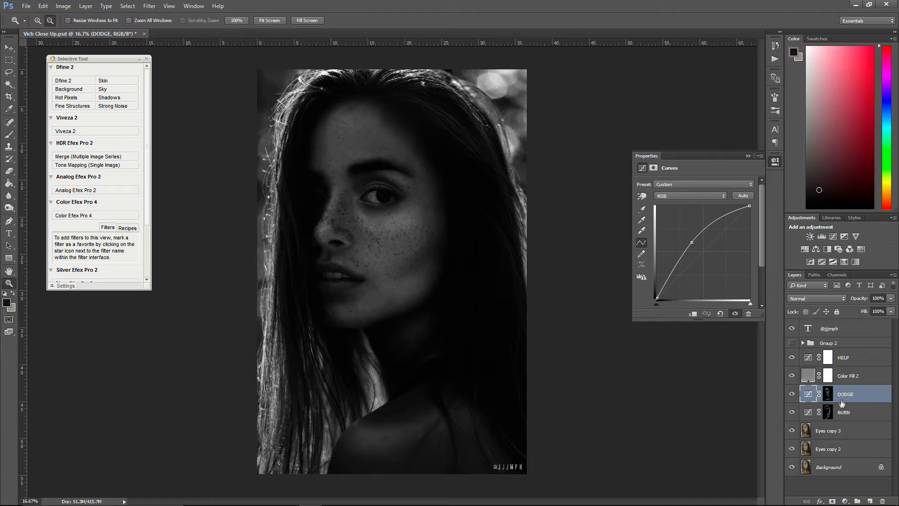
- Group the DODGE and BURN curves layers together
left_click(860, 416)
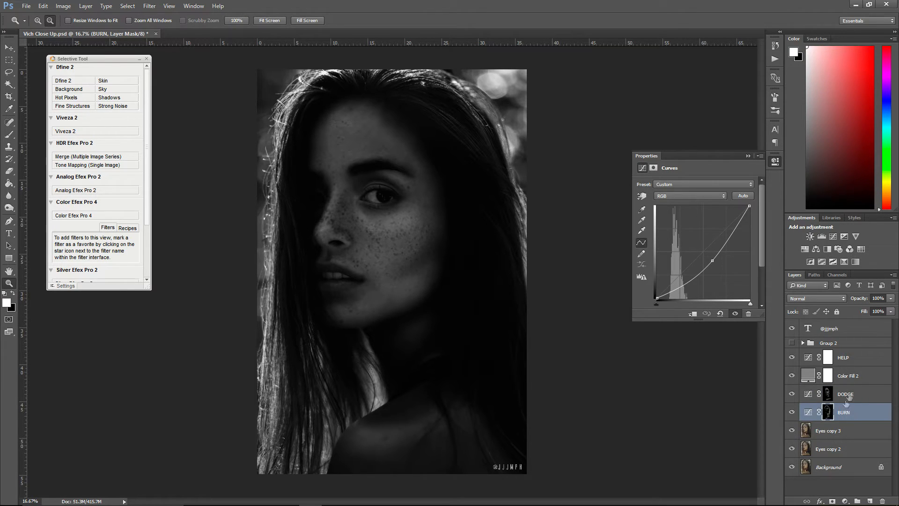
left_click(860, 414)
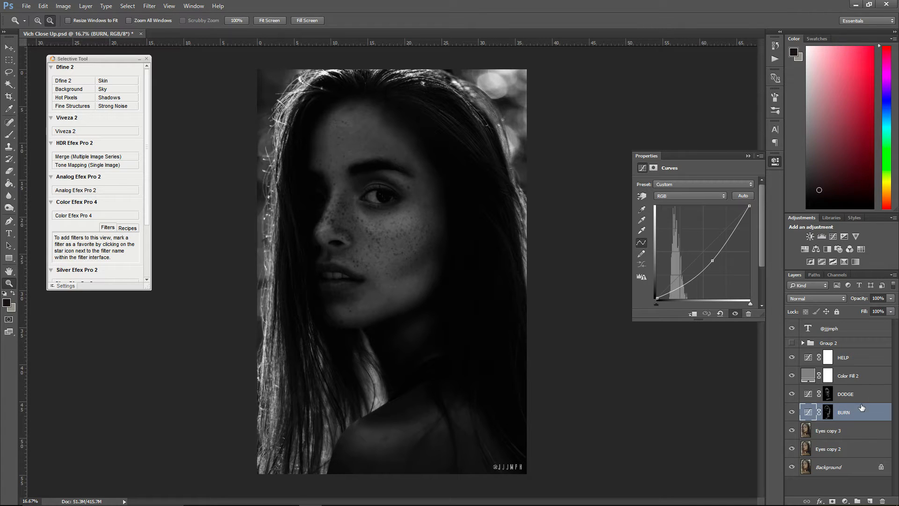
key("ctrl")
left_click(864, 395, "ctrl")
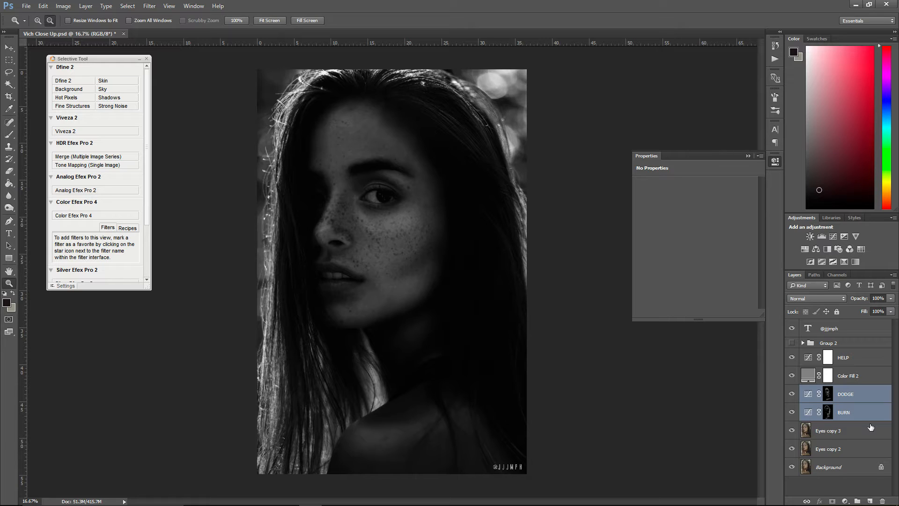
key("ctrl+g")
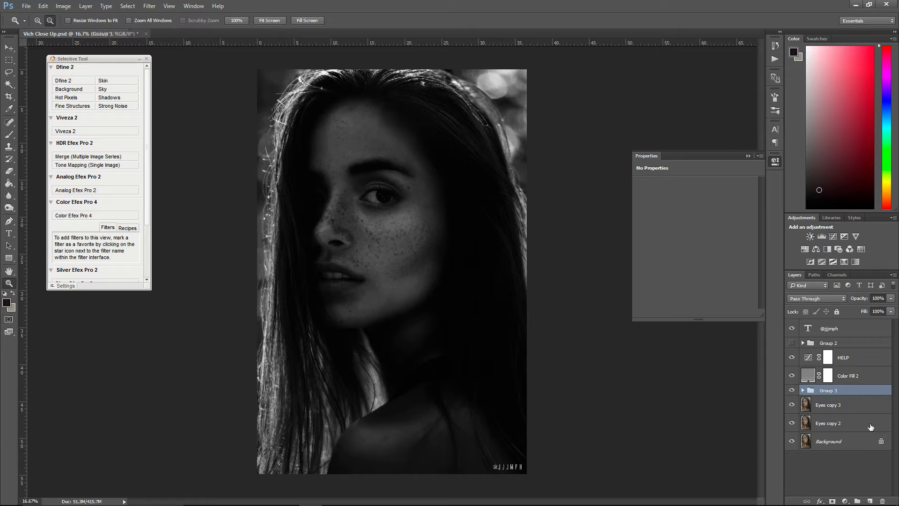
- Expand the new group and lower the DODGE layer's opacity to 74%
left_click(804, 391)
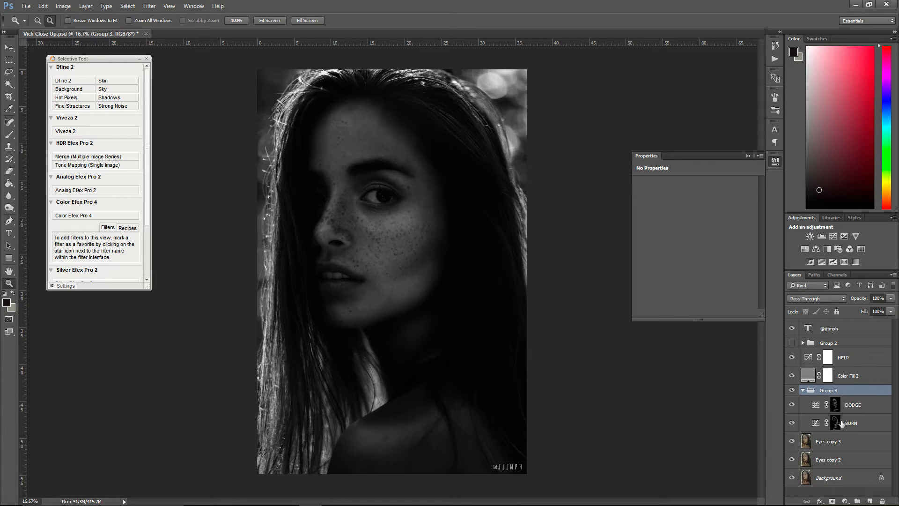
left_click(864, 405)
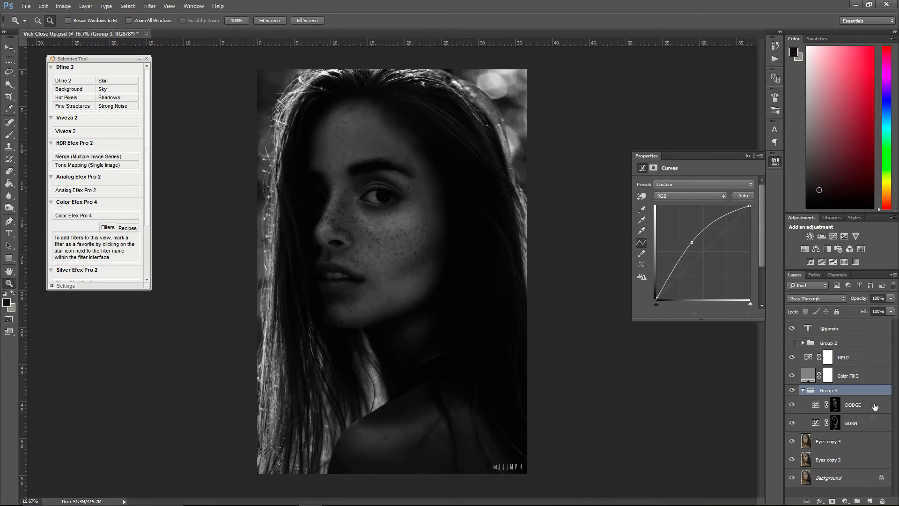
left_click(866, 424)
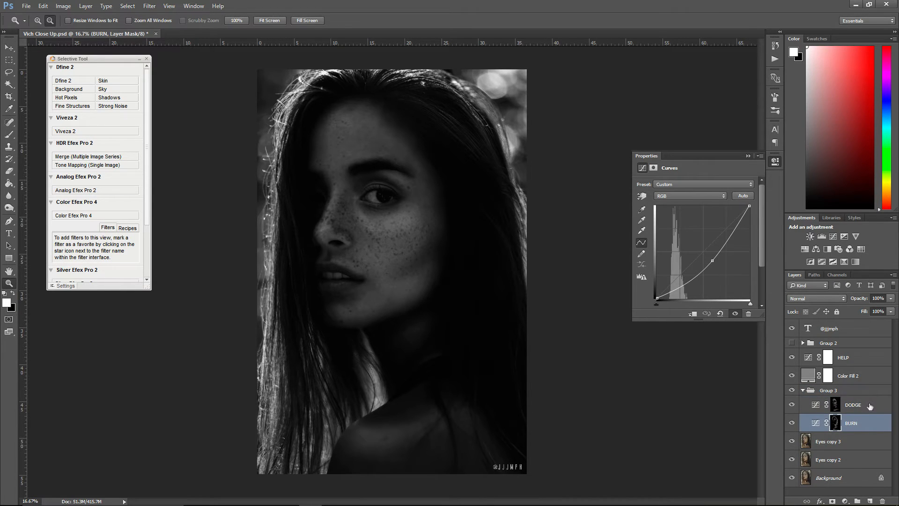
left_click(871, 406)
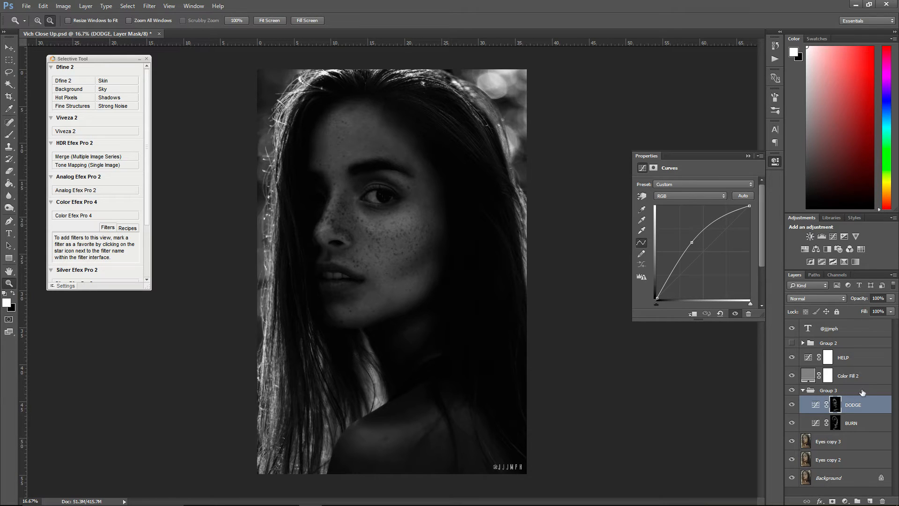
left_click(864, 406)
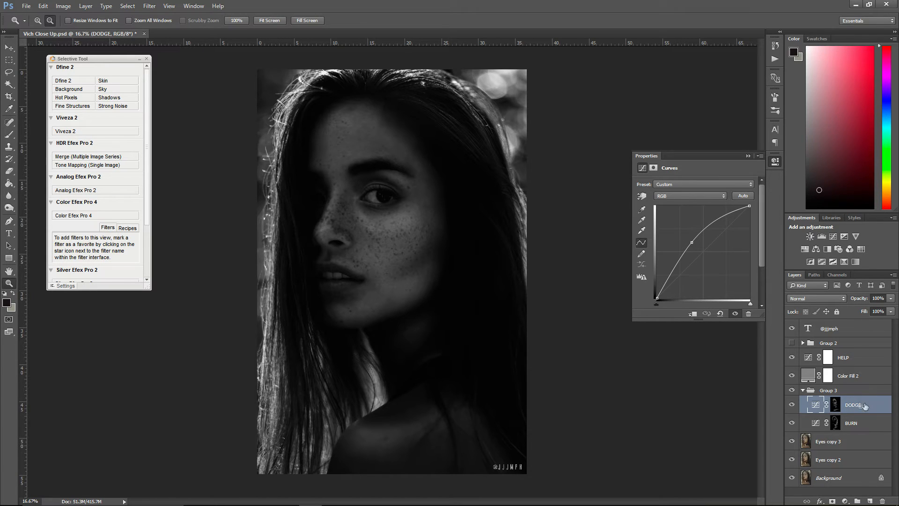
left_click(835, 405)
left_click(871, 406)
left_click_drag(862, 300, 855, 301)
left_click_drag(850, 303, 849, 304)
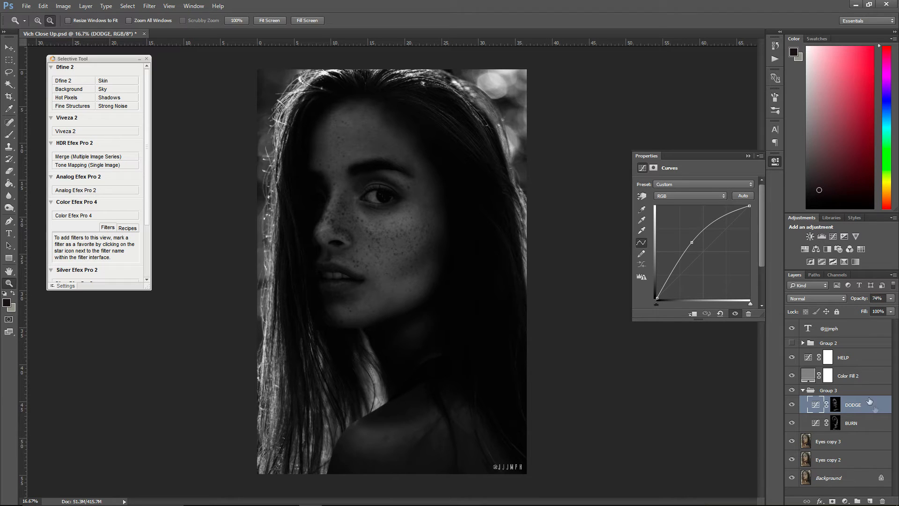
- Lower the BURN layer's opacity to 75%
left_click(870, 424)
key("x")
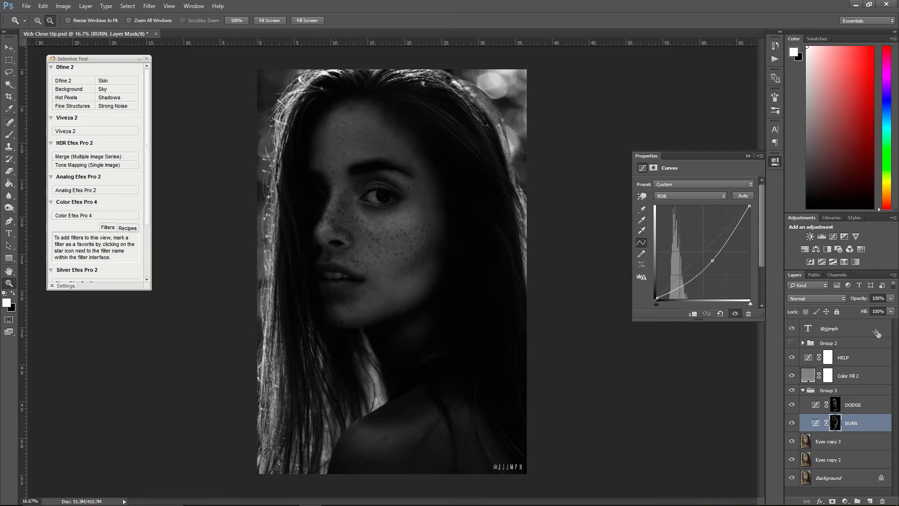
left_click_drag(863, 300, 853, 302)
left_click_drag(850, 301, 849, 301)
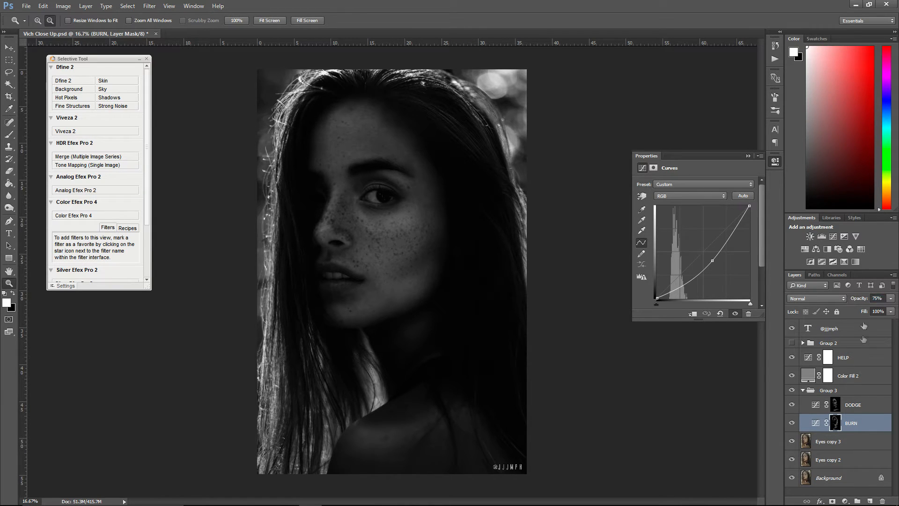
- Collapse Group 3 and set the whole group's opacity to 78%
left_click(803, 393)
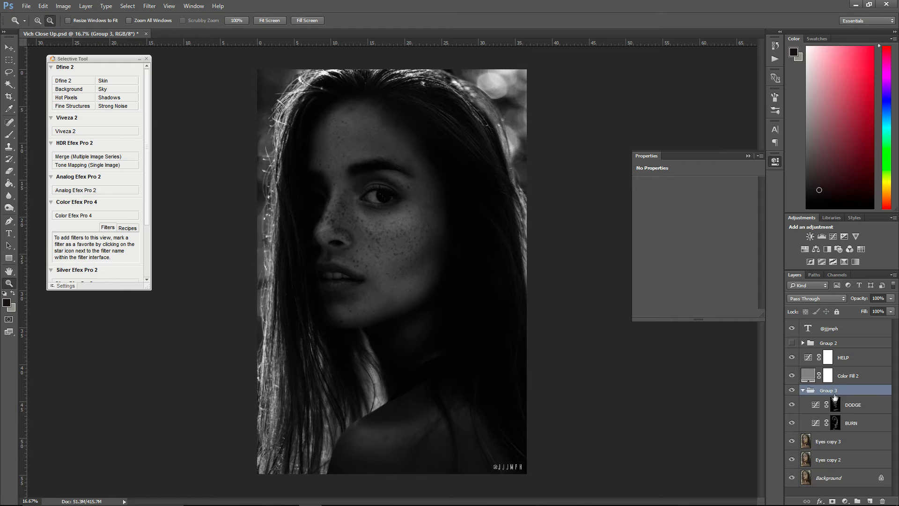
left_click(802, 390)
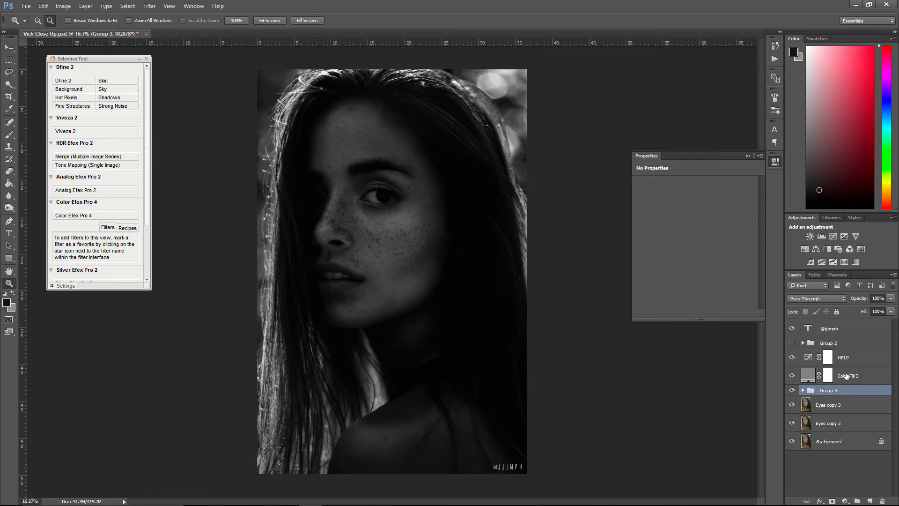
left_click_drag(859, 300, 884, 295)
- Delete the HELP curves layer and the Color Fill 2 layer to bring back the portrait's colours
left_click(847, 360)
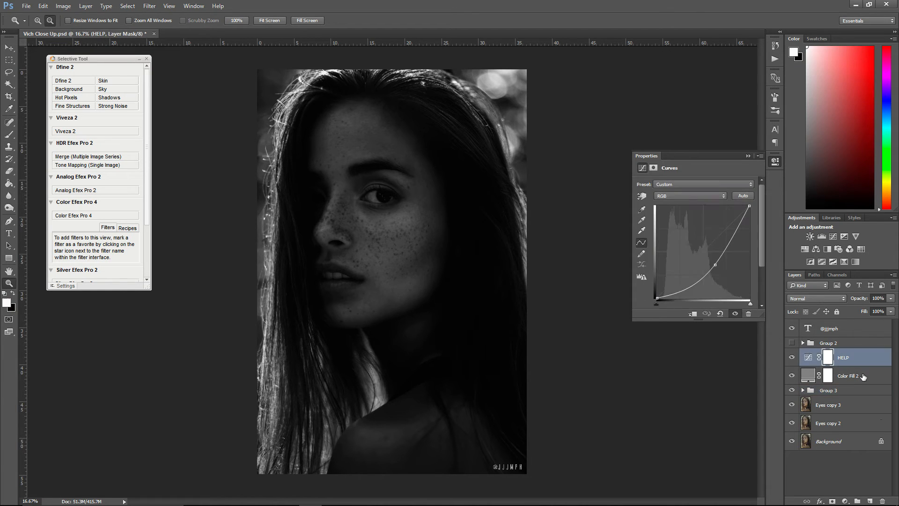
left_click(872, 379)
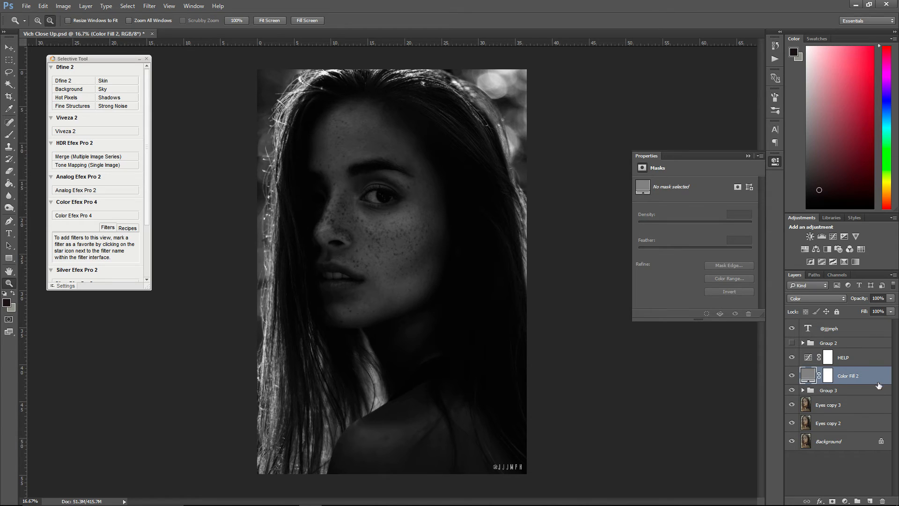
left_click(860, 345)
left_click(862, 357)
key("Delete")
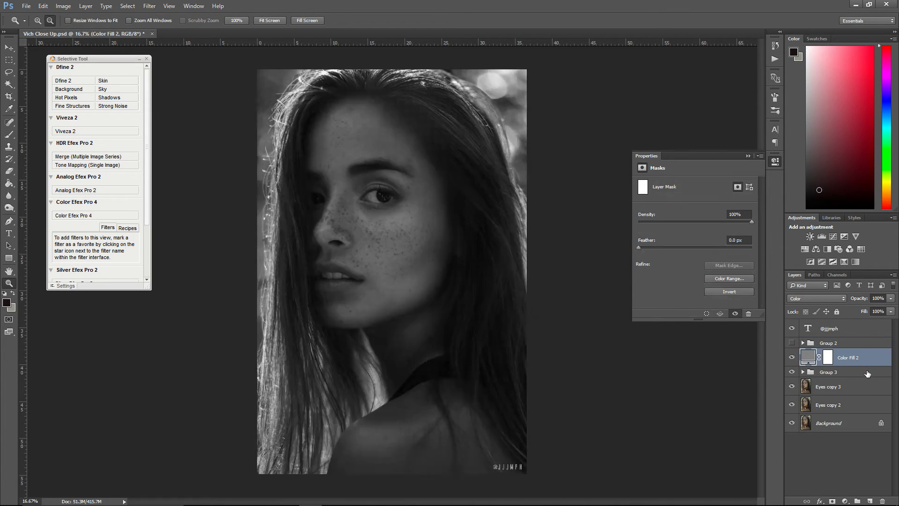
key("Delete")
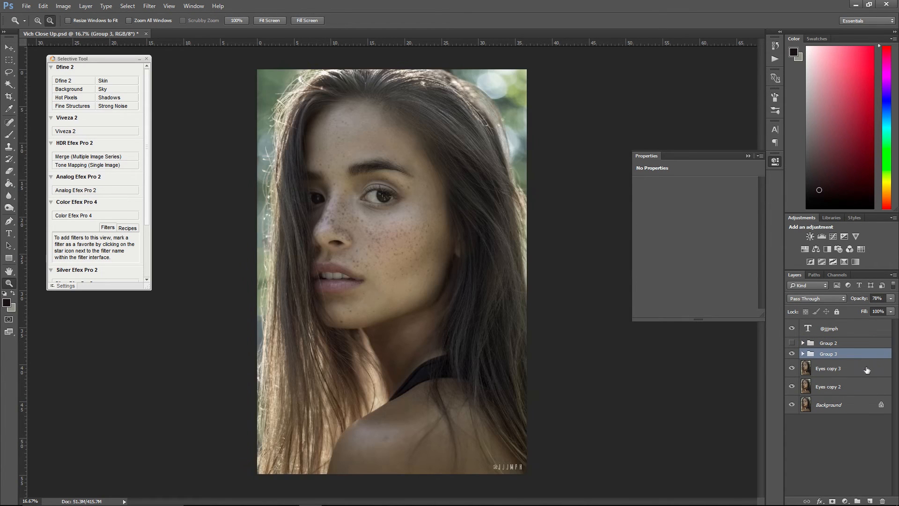
- Turn on Group 2 and compare the portrait with the dodge and burn group hidden and shown
left_click(792, 343)
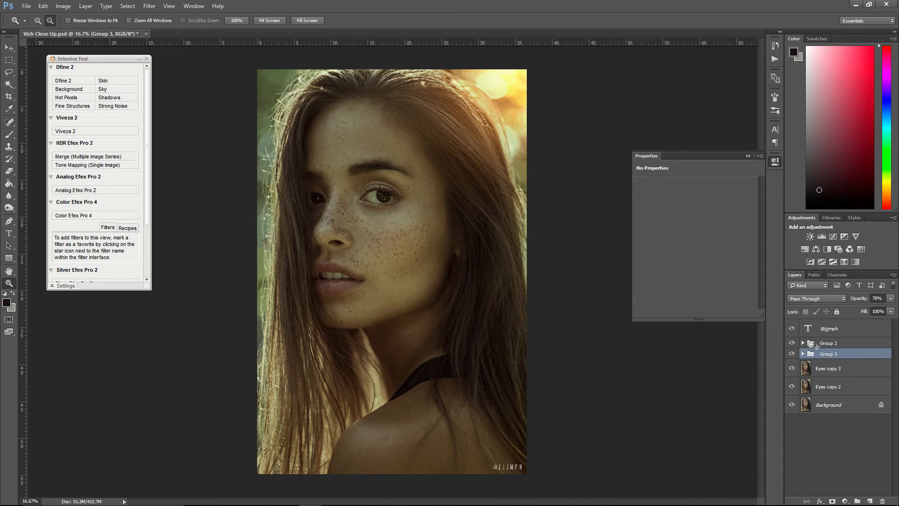
left_click(791, 353)
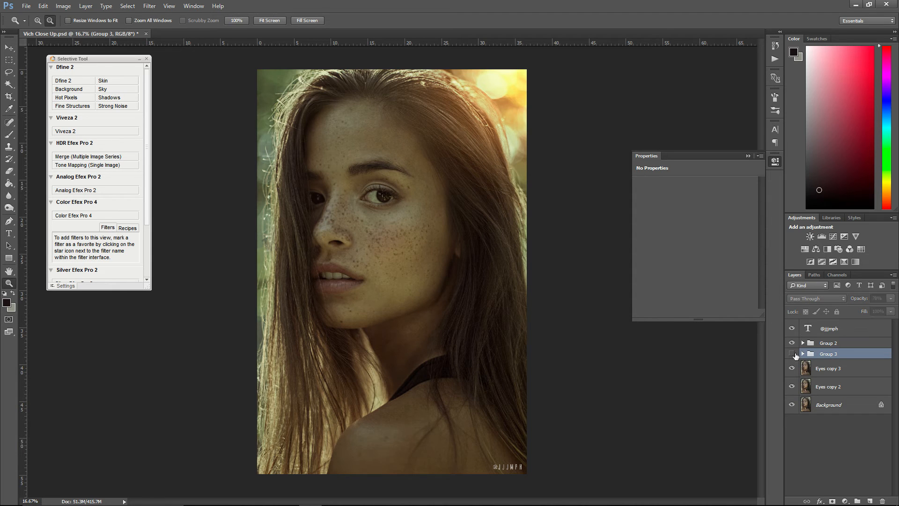
left_click(792, 354)
left_click(791, 354)
left_click(792, 354)
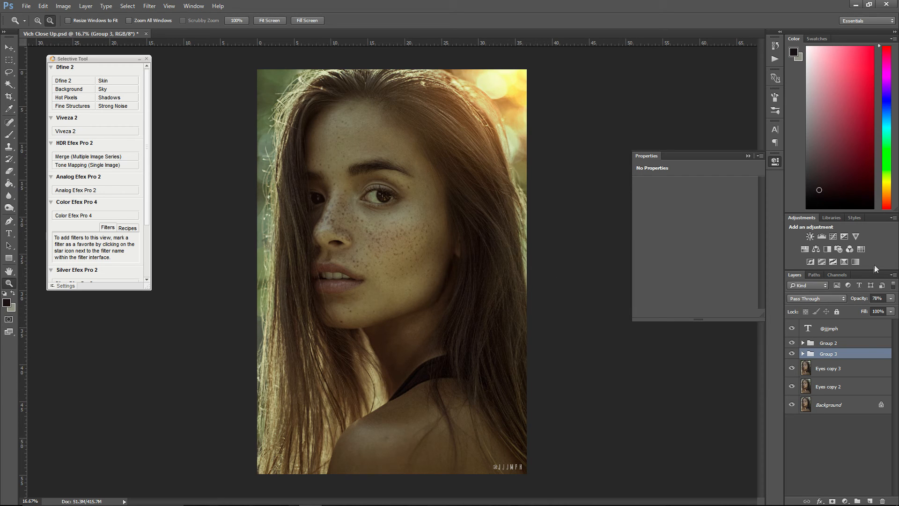
- Raise Group 3's opacity to 88% and check the portrait with the group hidden and shown
left_click_drag(858, 298, 860, 300)
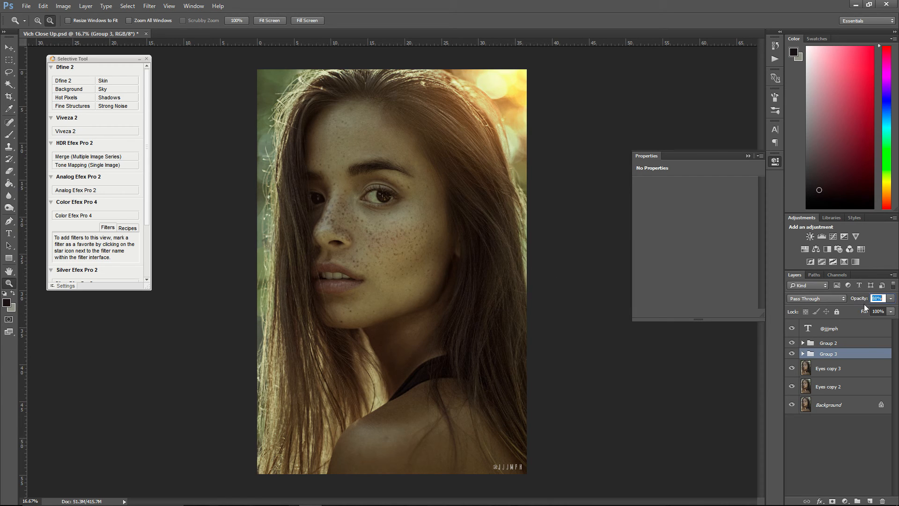
left_click(791, 354)
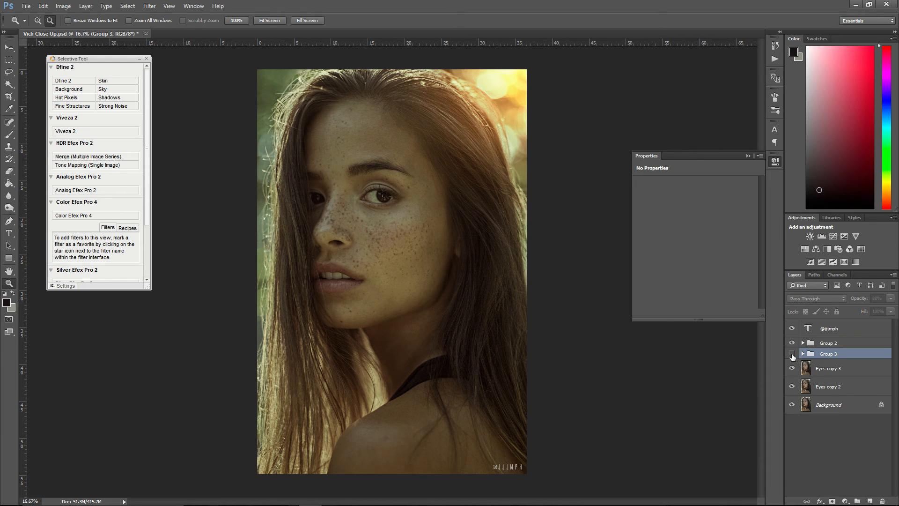
left_click(791, 355)
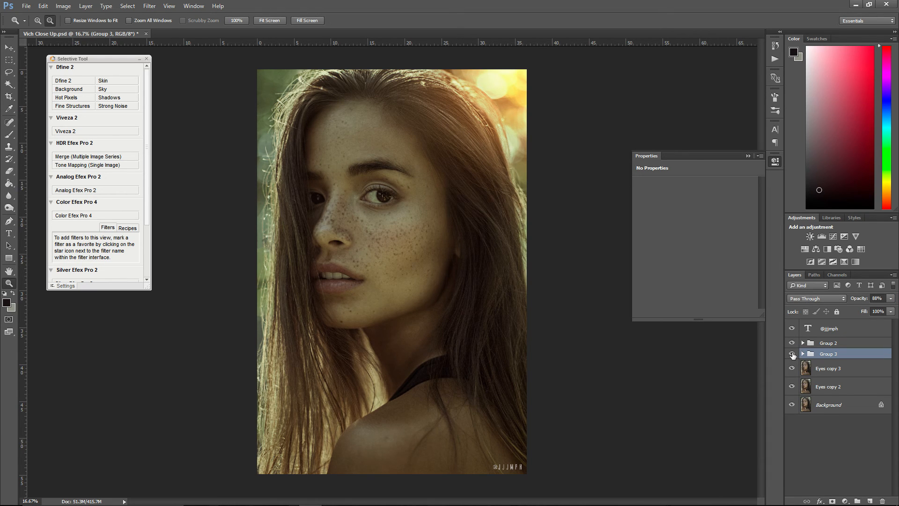
left_click(791, 354)
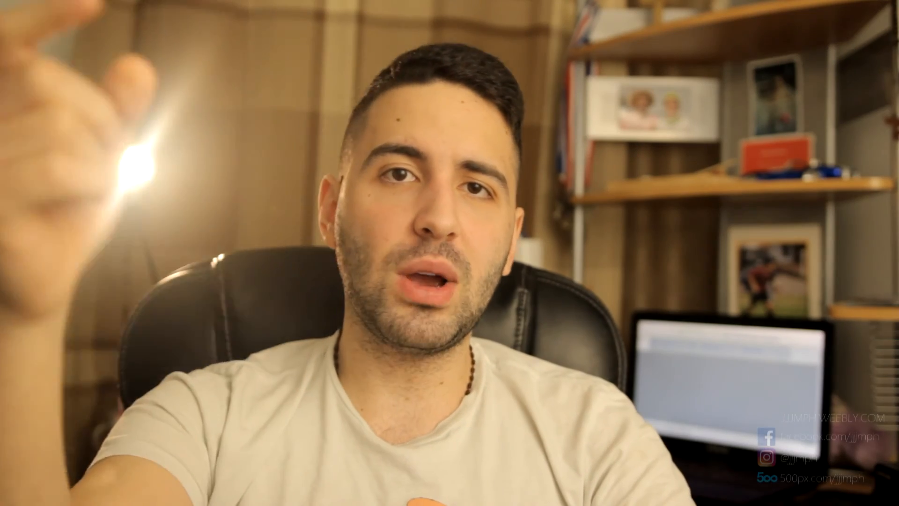